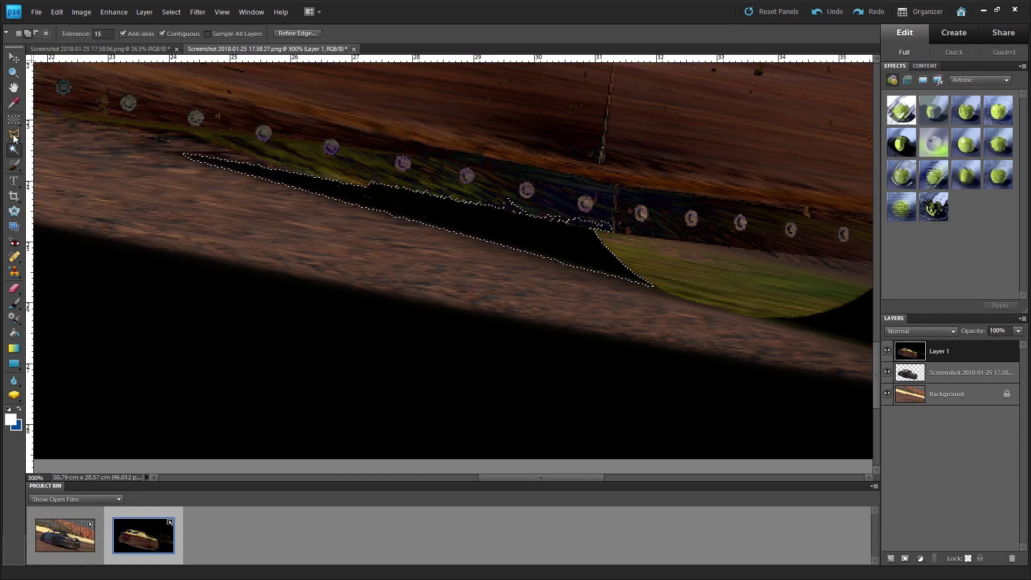
click(14, 136)
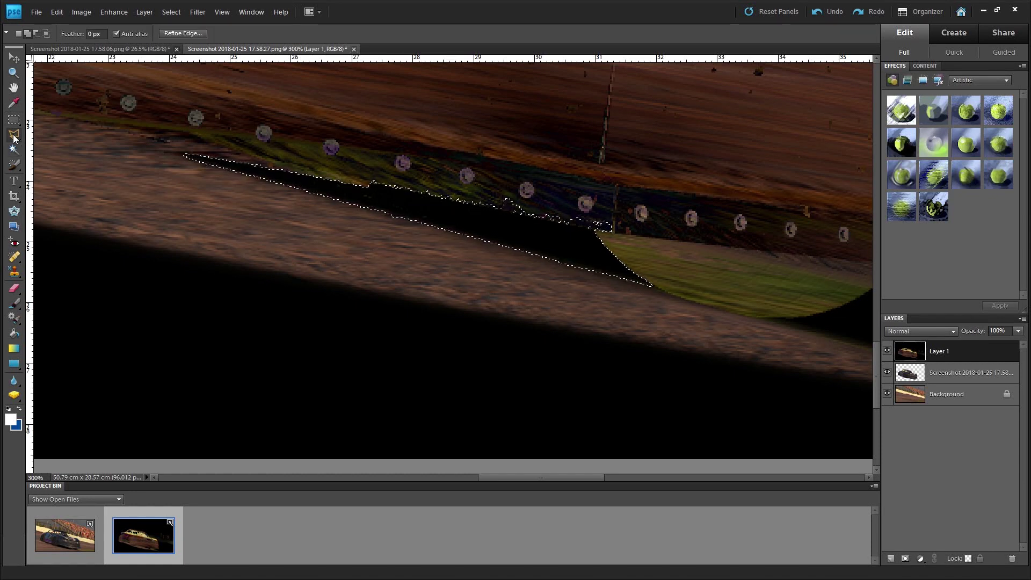
click(144, 142)
click(253, 295)
click(652, 285)
click(521, 152)
double_click(301, 144)
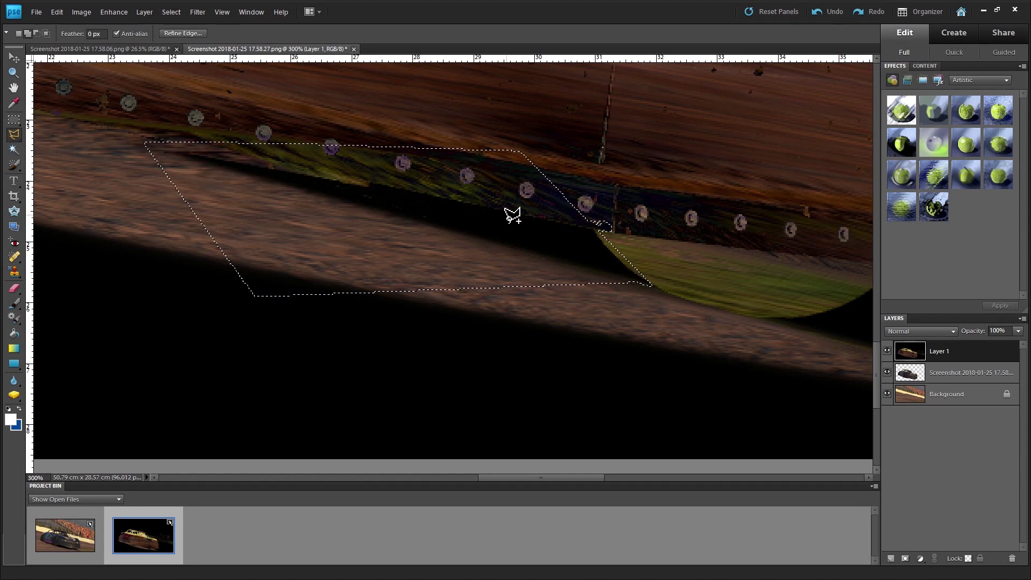
key(ctrl+z)
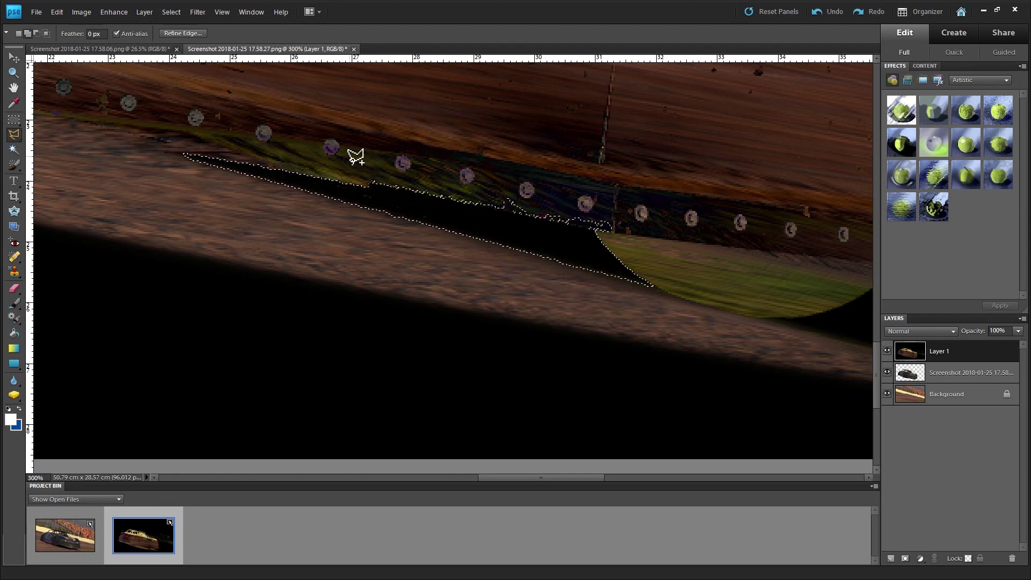
Subtract the jagged strip along the car body's lower edge from the black gap selection with the Polygonal Lasso.
key(alt)
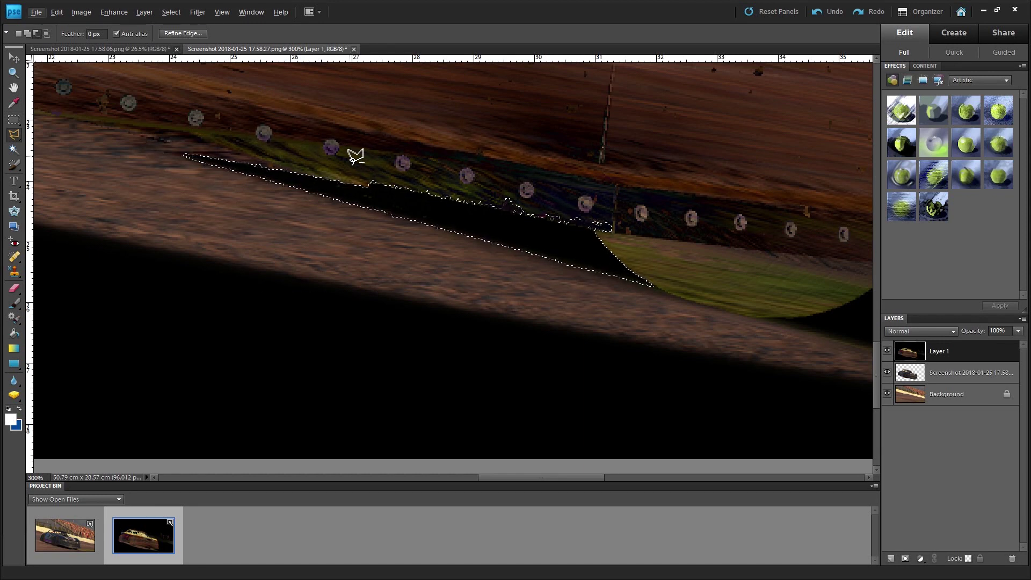
key(alt)
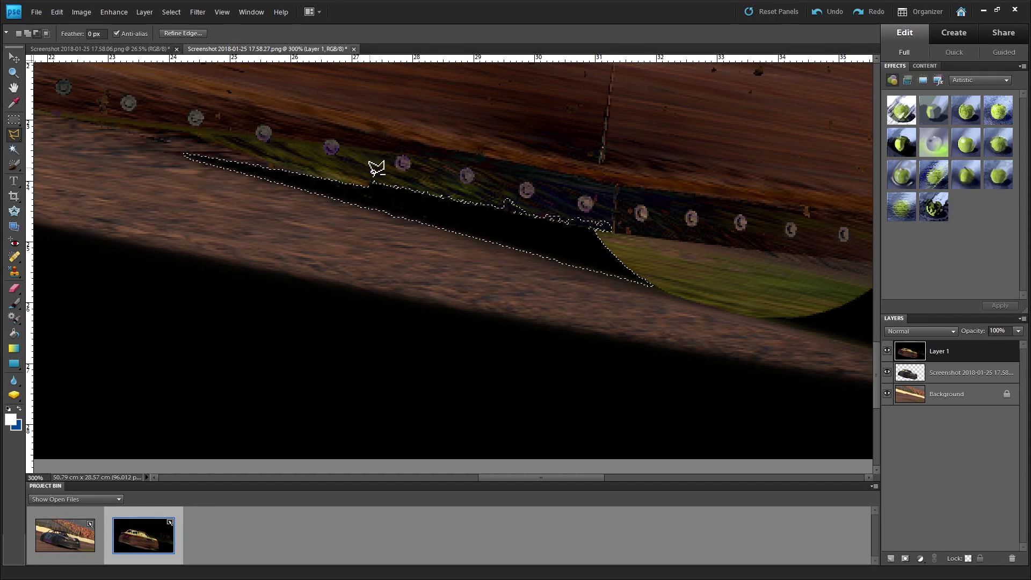
key(alt)
alt+click(275, 163)
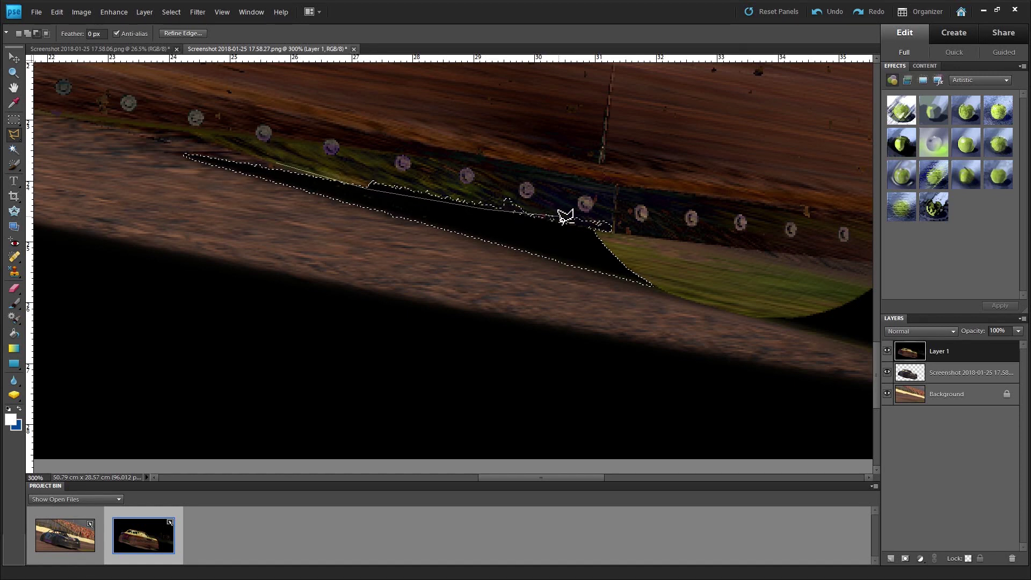
click(628, 234)
click(631, 176)
double_click(243, 118)
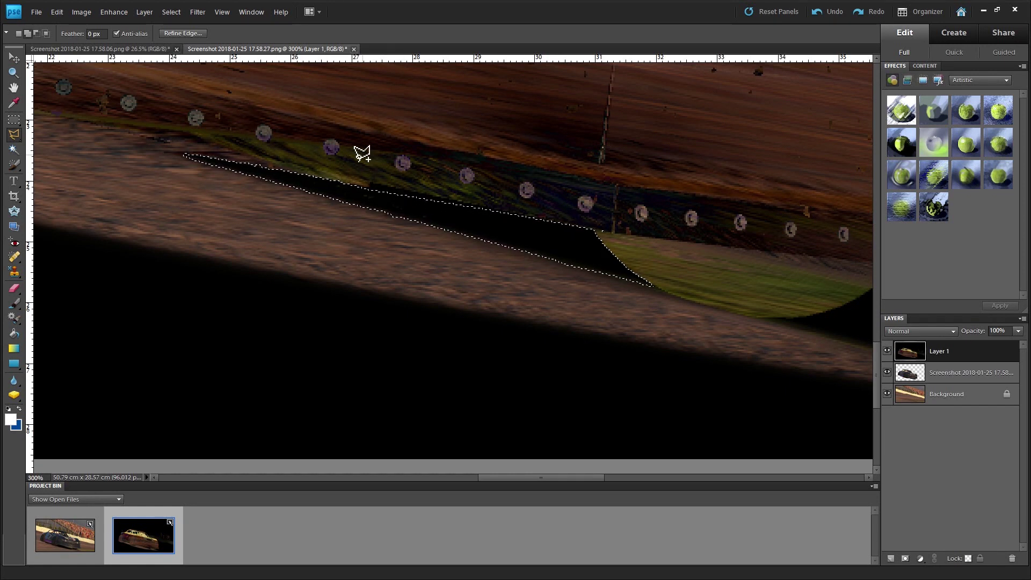
Add the black surroundings of the car and the dark gaps beneath its body to the selection with the Magic Wand.
drag(535, 222, 194, 169)
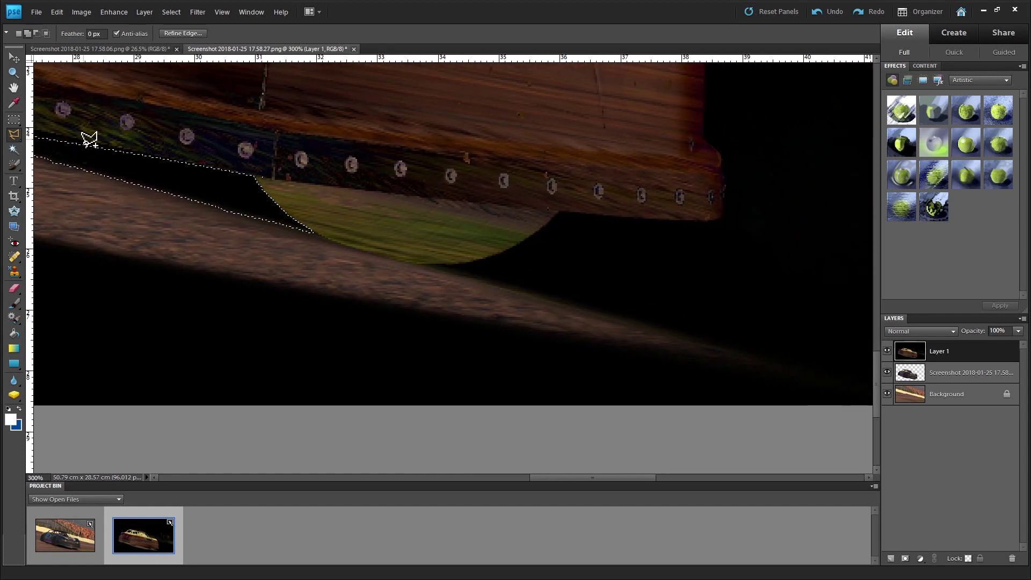
click(14, 149)
click(585, 244)
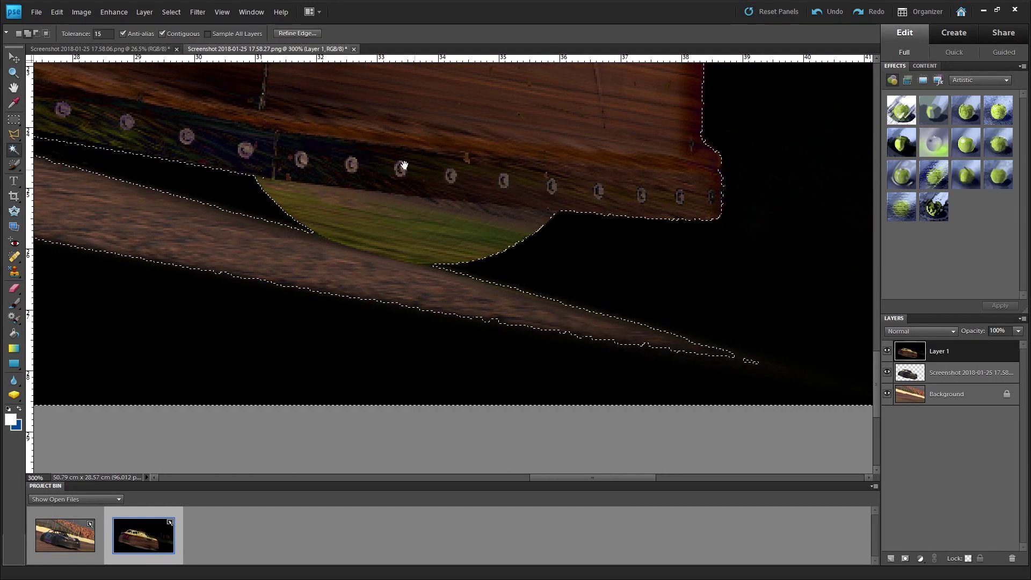
scroll(376, 167, left, 14)
scroll(376, 166, up, 3)
click(579, 252)
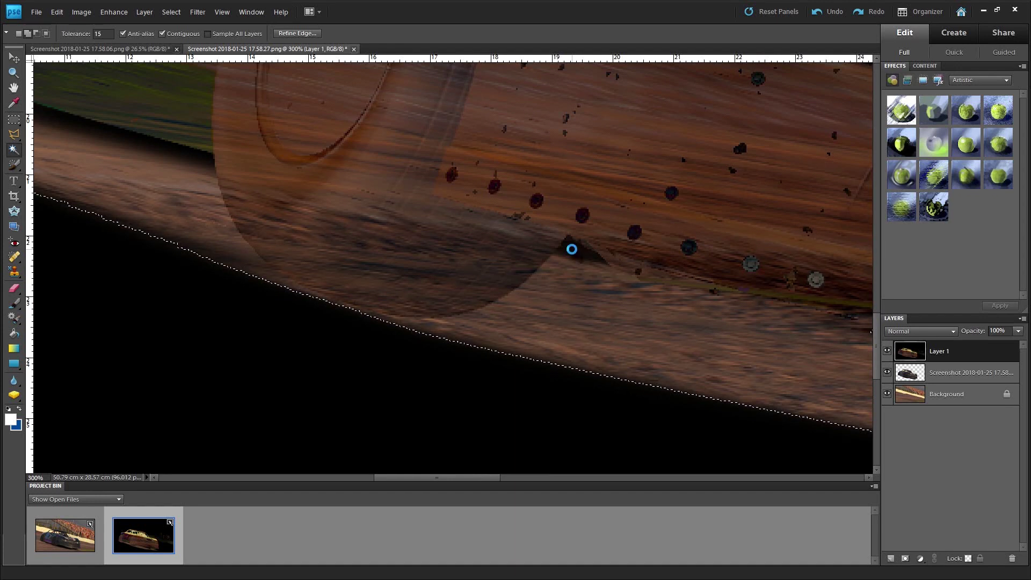
scroll(412, 198, left, 5)
scroll(412, 198, up, 1)
click(389, 199)
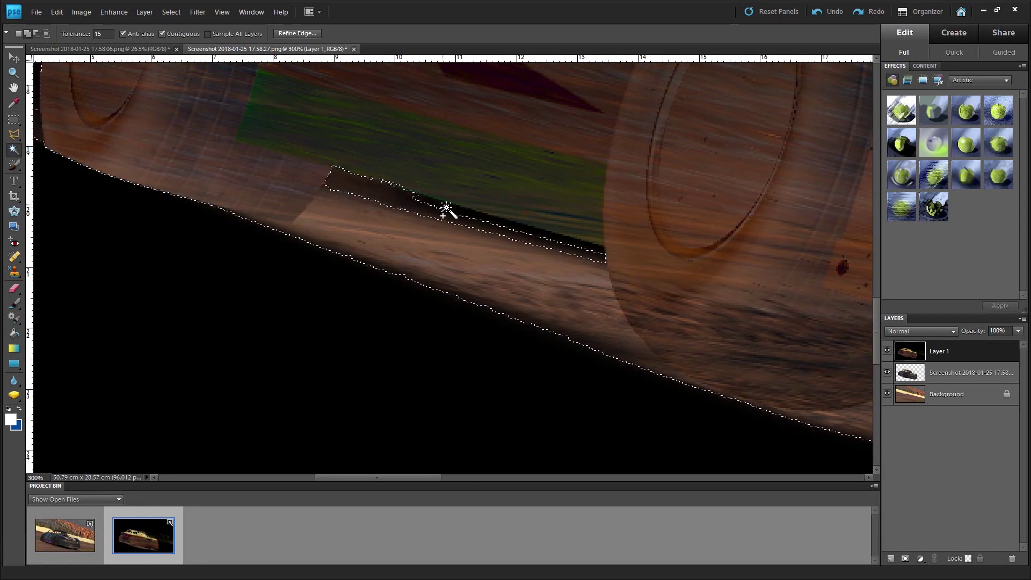
Clear the selected surroundings from the car screenshot layer and remove the difference layer, Layer 1.
scroll(426, 133, left, 4)
scroll(426, 133, up, 2)
scroll(426, 133, up, 3)
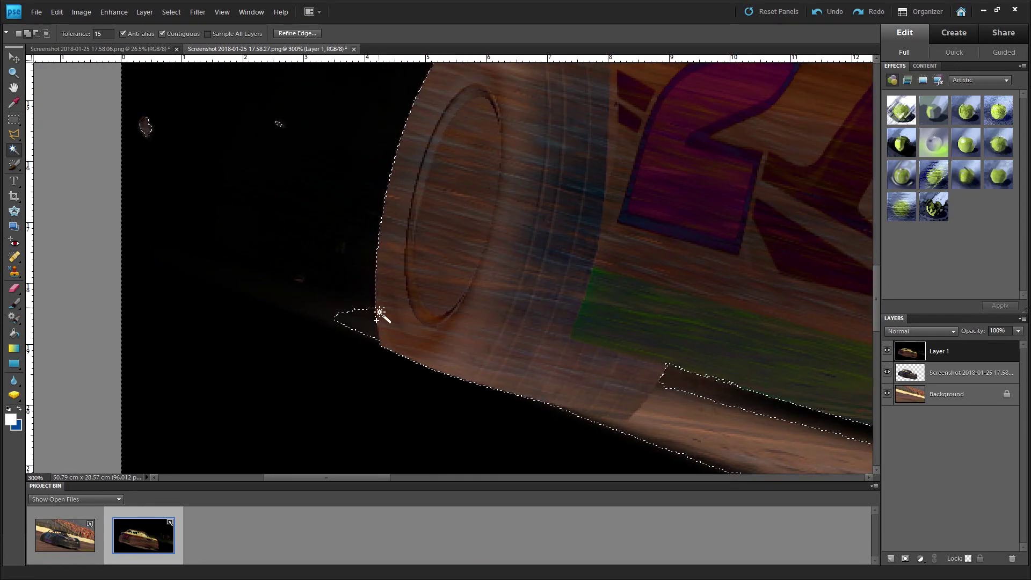
scroll(468, 177, up, 2)
mouse_move(583, 206)
mouse_down()
mouse_move(346, 233)
mouse_move(454, 276)
mouse_move(348, 268)
mouse_up()
drag(580, 204, 442, 217)
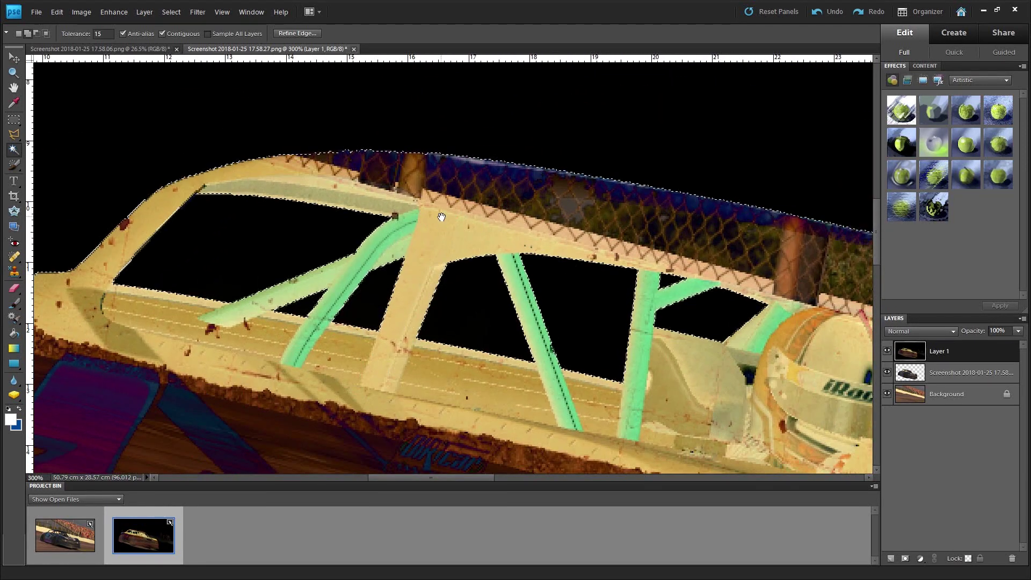
click(964, 377)
key(ctrl+j)
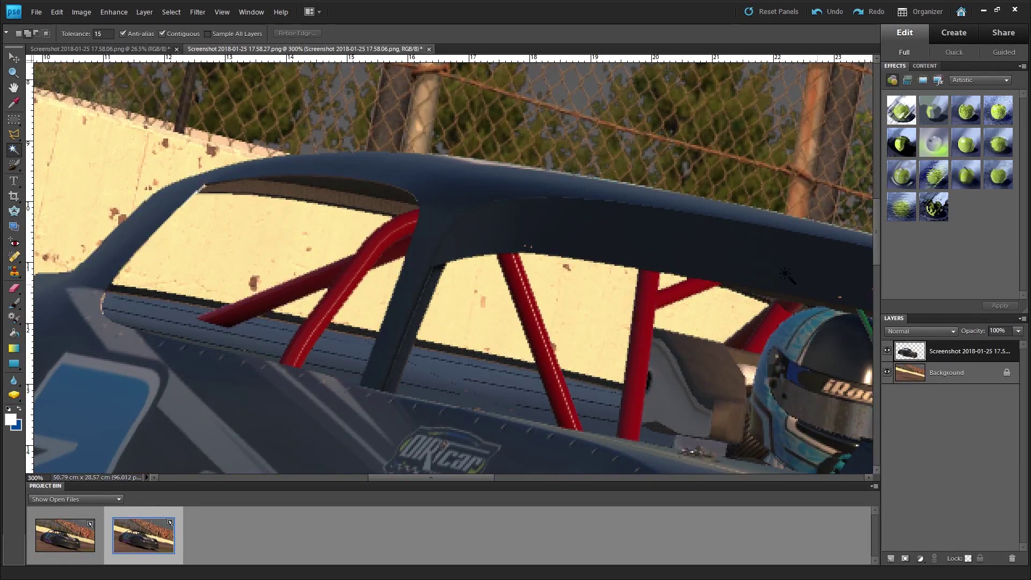
Inspect the whole car cutout with the Background layer hidden, and show the layer again.
click(16, 74)
alt+click(145, 126)
drag(145, 126, 683, 368)
click(887, 373)
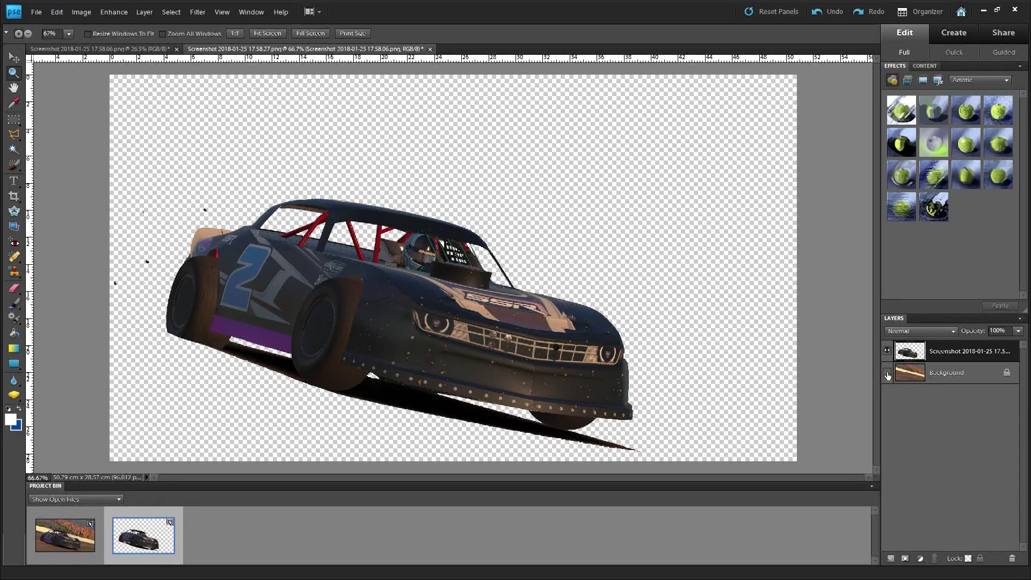
click(887, 374)
Start a Motion Blur on the Background layer and try different blur angles and distances.
click(925, 377)
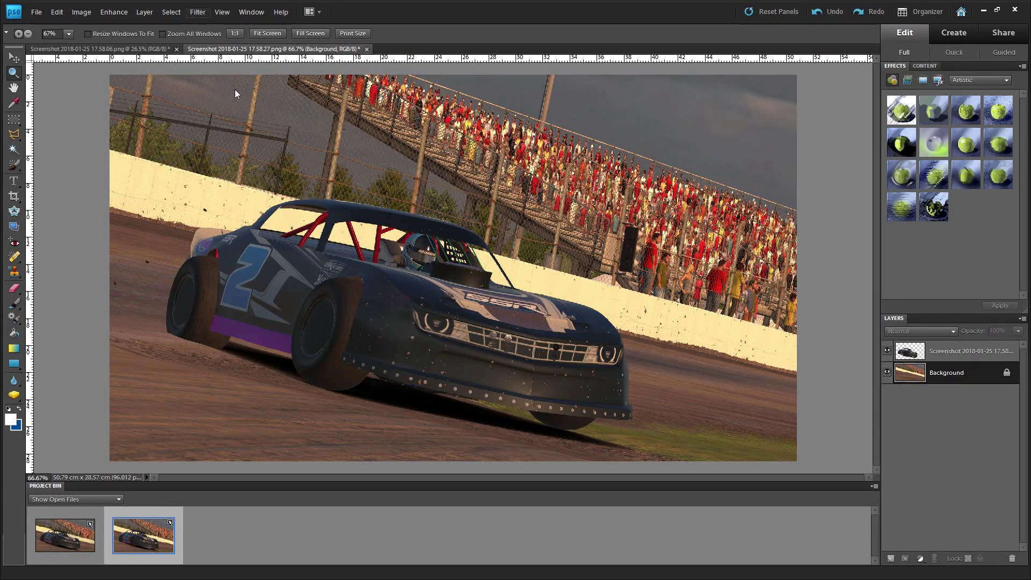
click(317, 129)
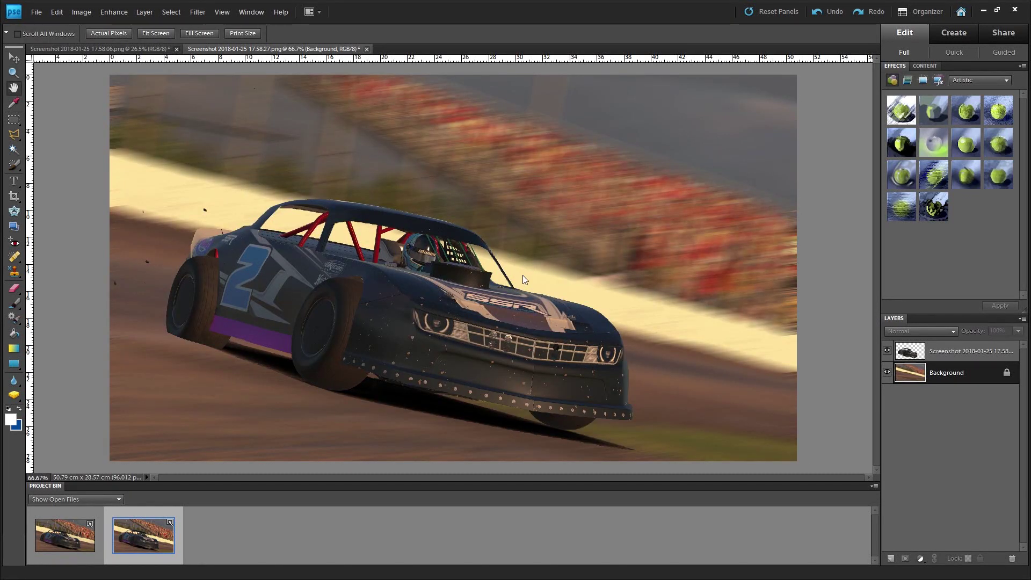
drag(523, 275, 517, 273)
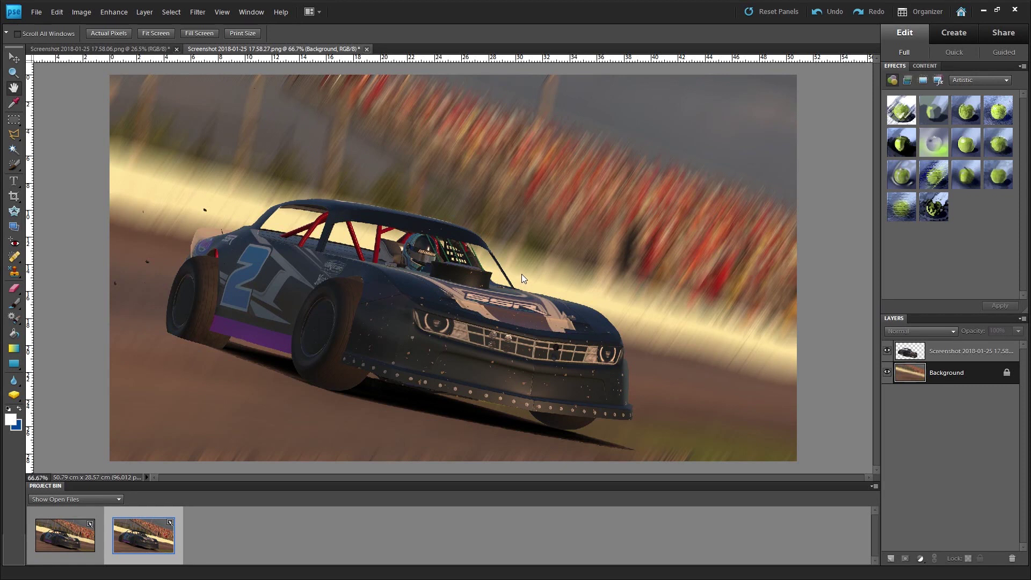
click(521, 273)
drag(485, 306, 563, 307)
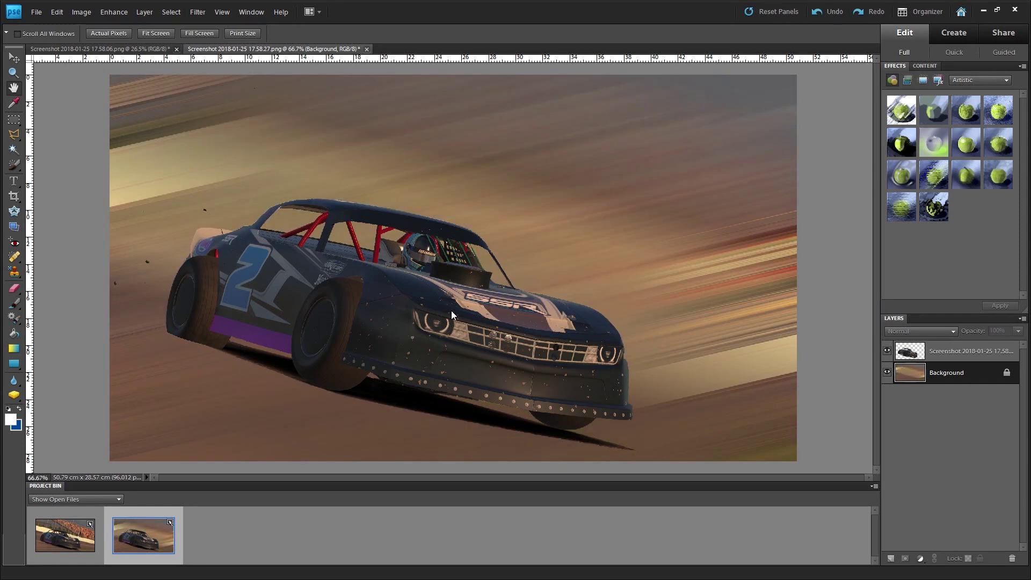
Compare weaker and stronger motion blur along the track's slope and apply a light one to the Background layer.
key(ctrl+z)
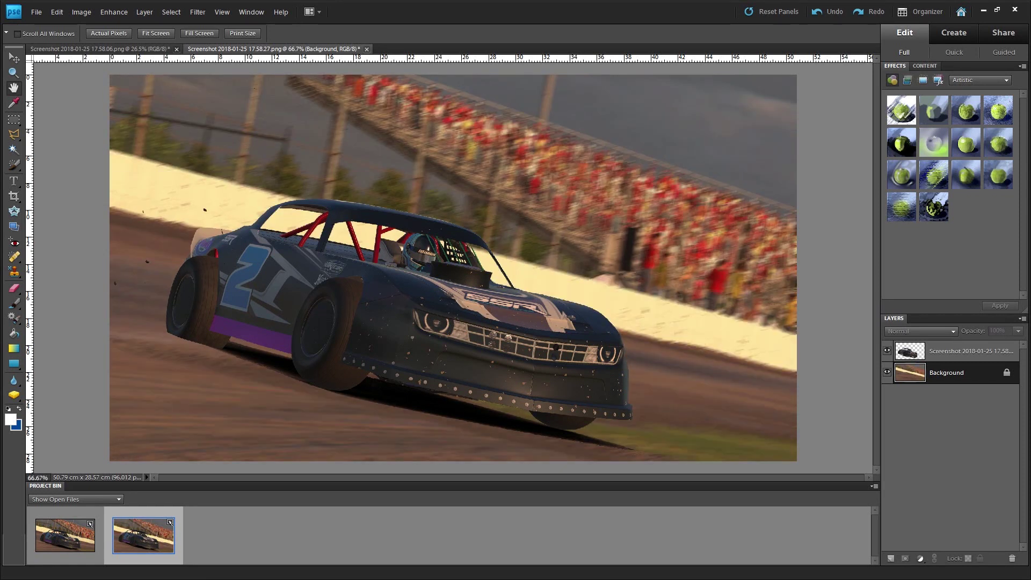
key(ctrl+f)
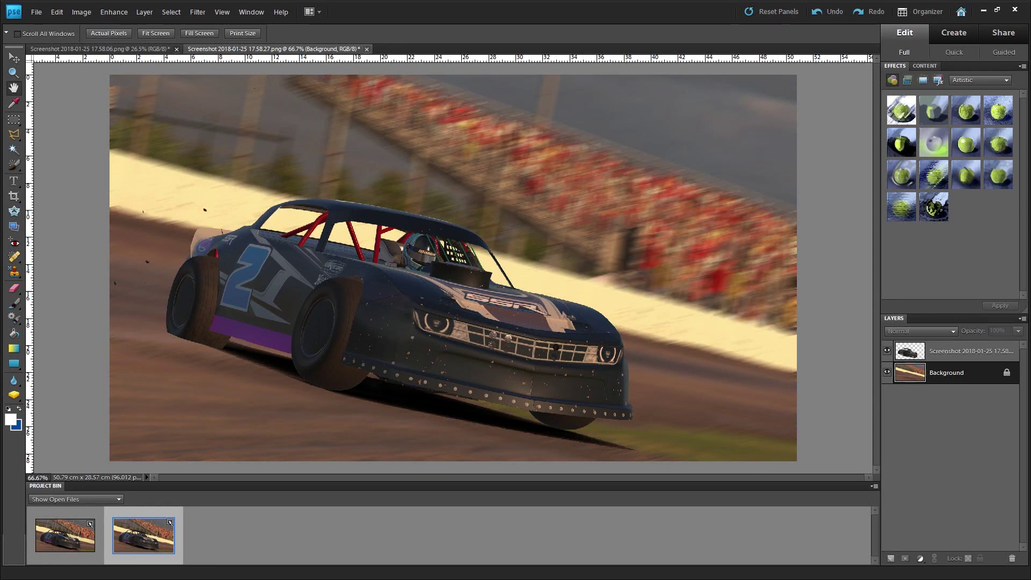
key(ctrl+f)
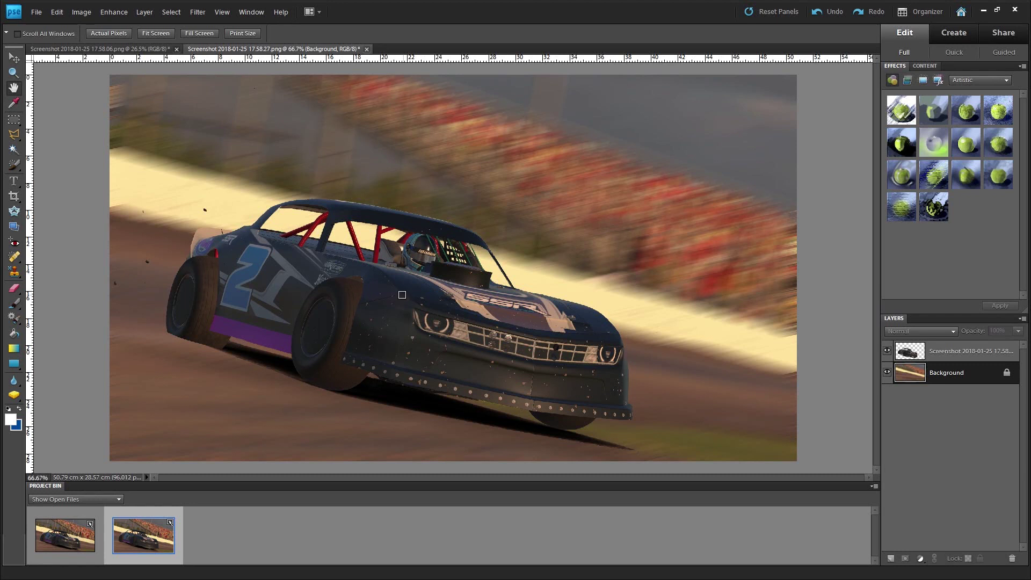
key(ctrl+z)
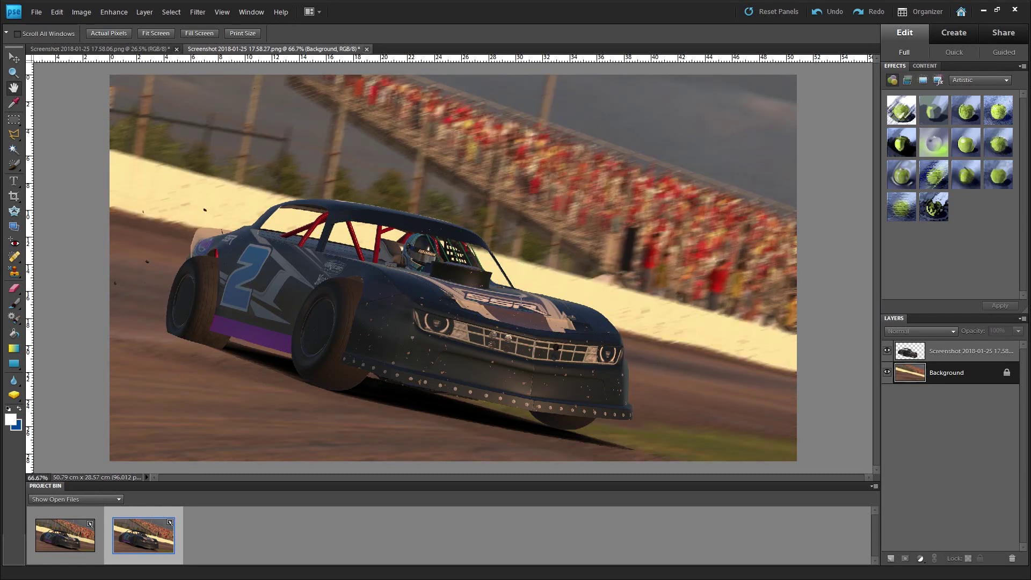
key(ctrl+f)
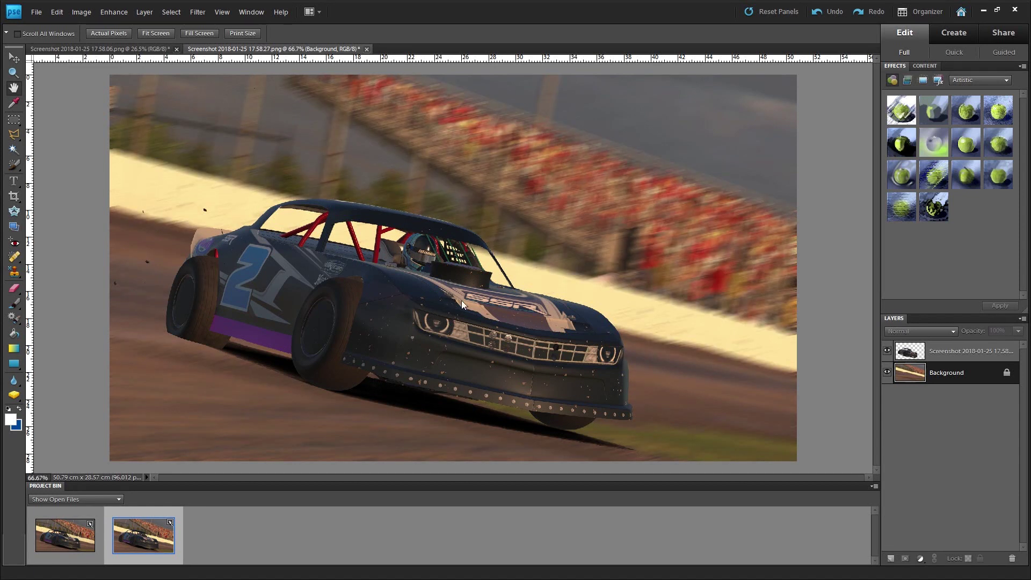
key(ctrl+z)
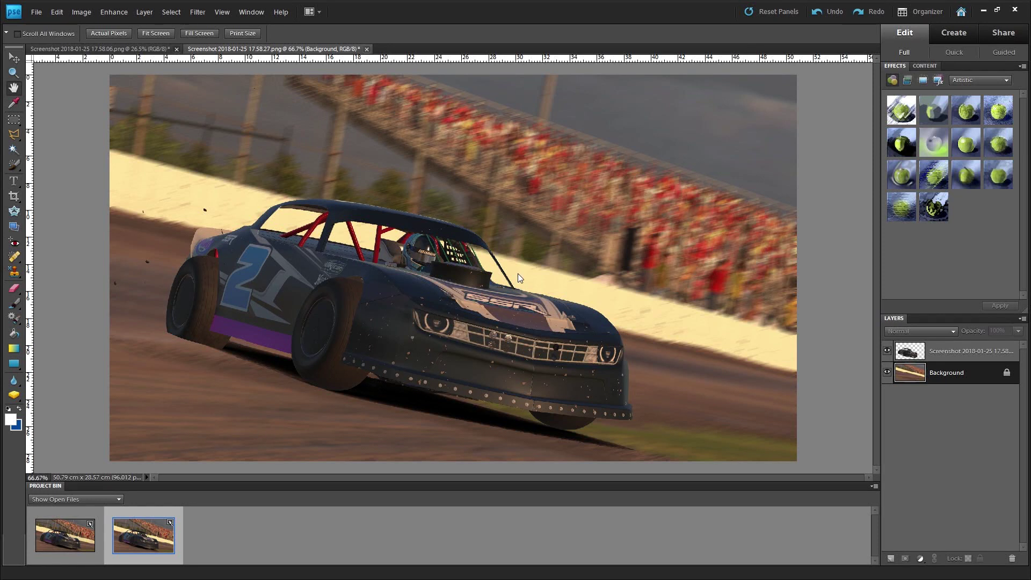
key(ctrl+y)
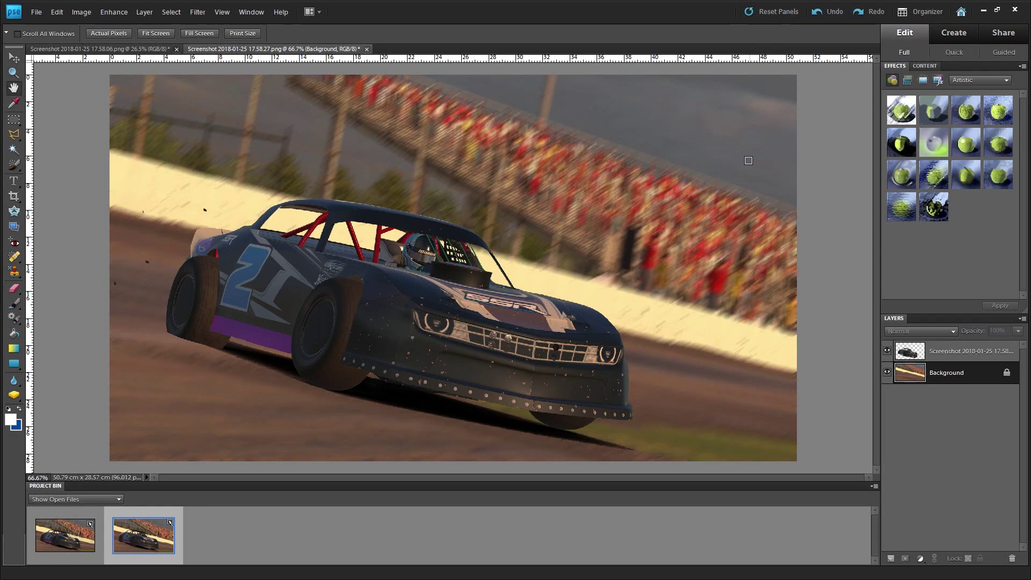
key(z)
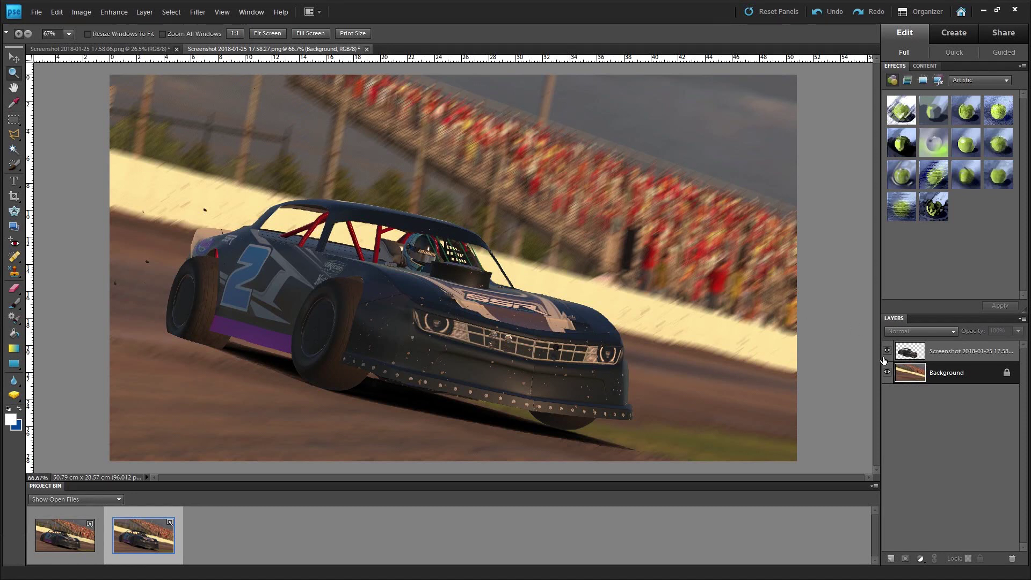
Toggle the Background layer's visibility to check the car cutout against the blurred background.
click(887, 373)
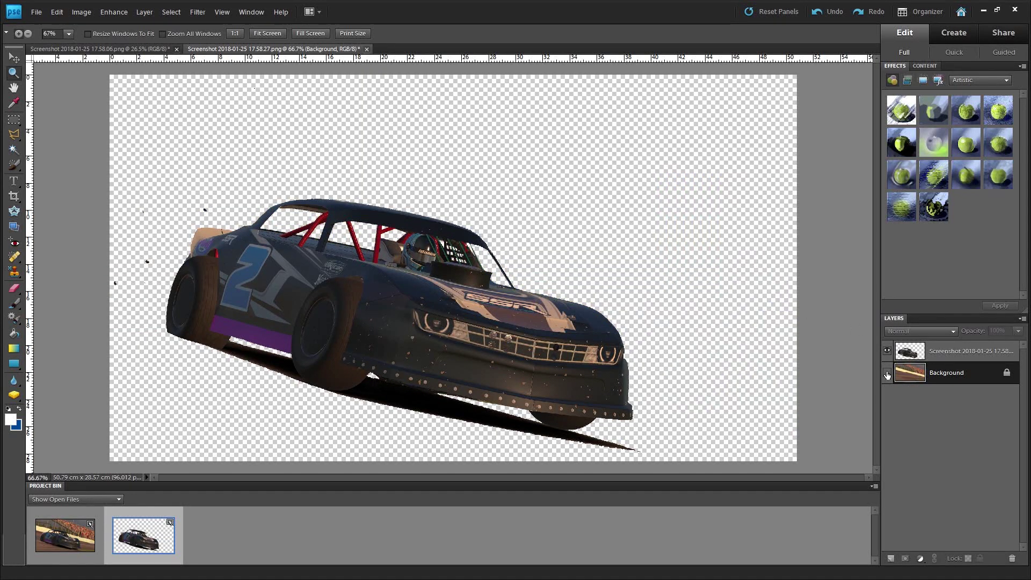
click(888, 373)
click(888, 373)
click(888, 373)
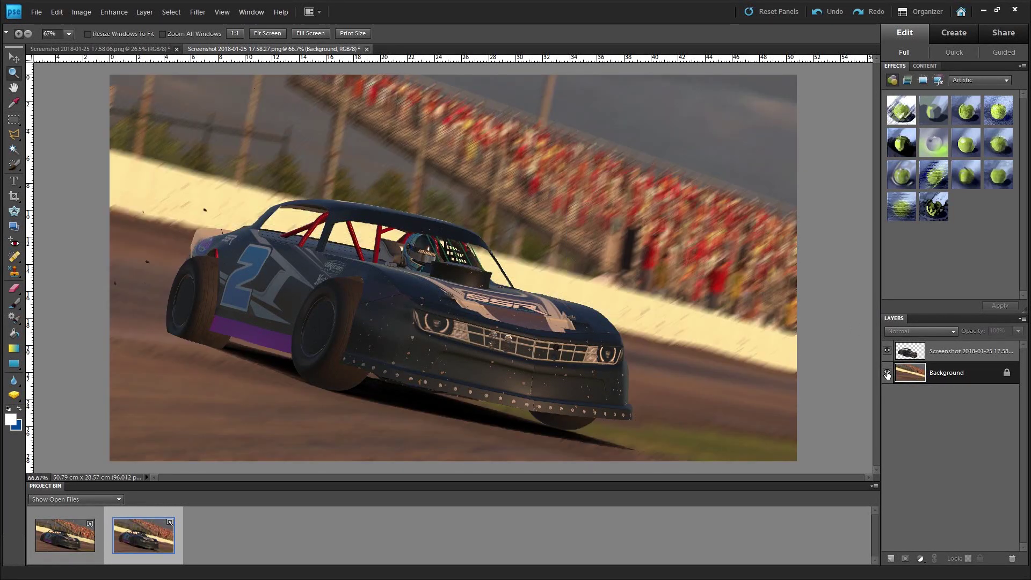
Try to erase the dark shadow beneath the car between the rear and front wheels, and undo it.
click(950, 356)
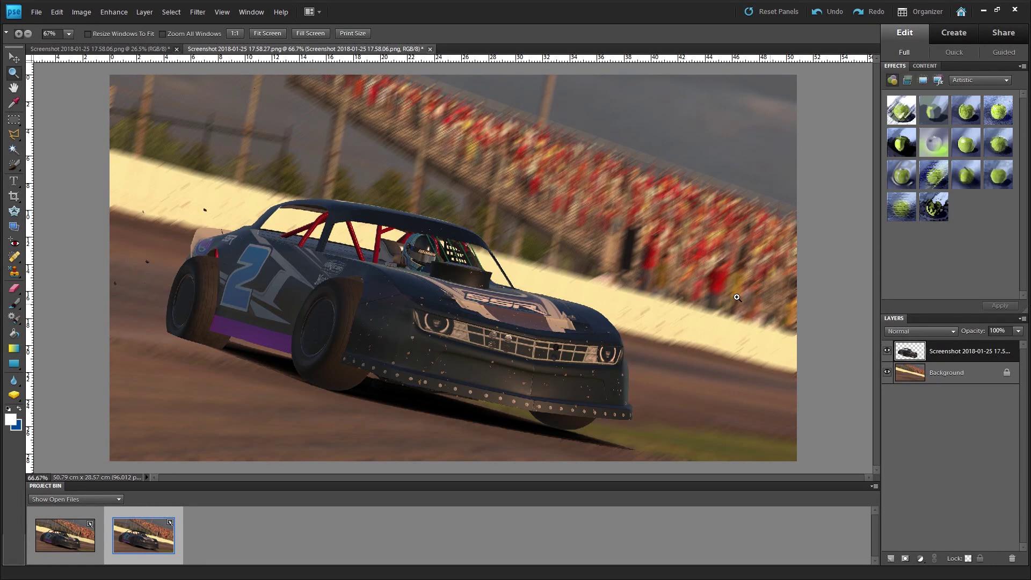
click(15, 289)
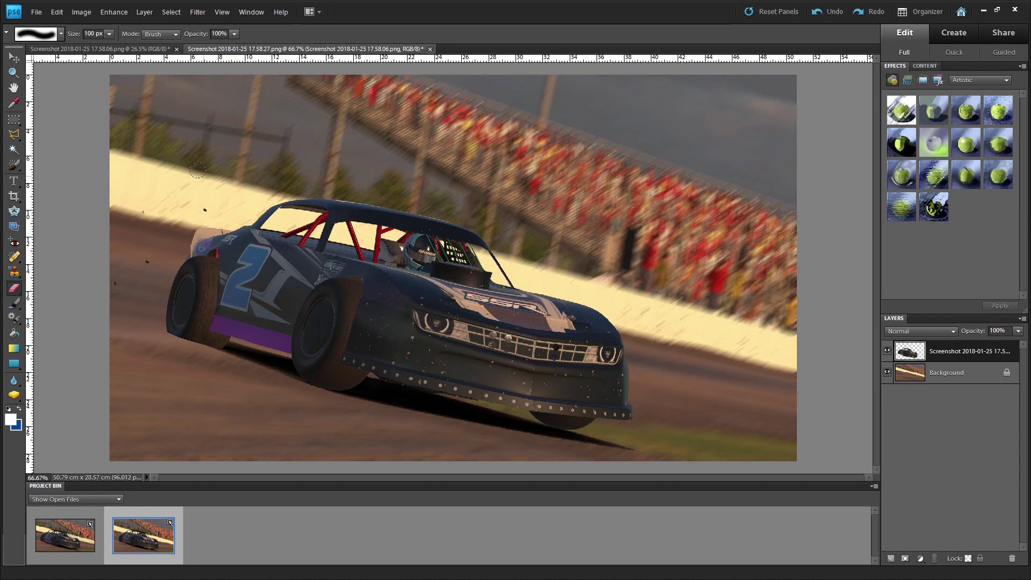
click(14, 75)
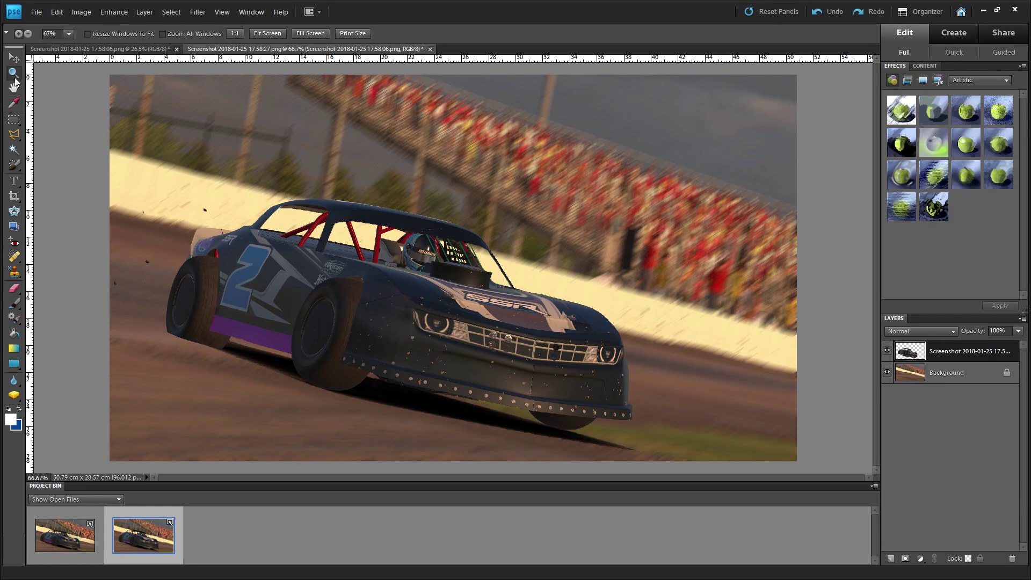
click(267, 364)
click(282, 386)
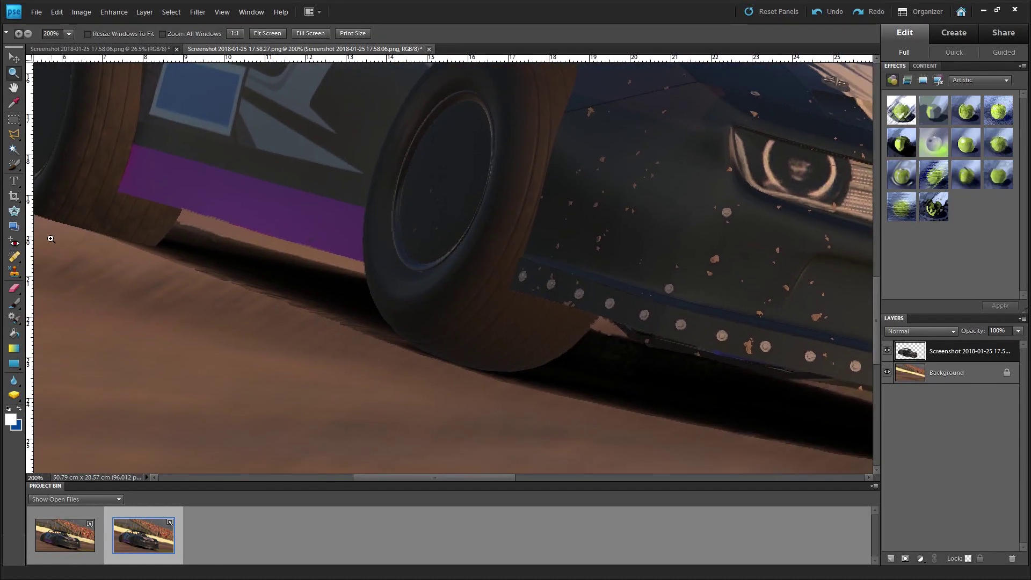
click(15, 286)
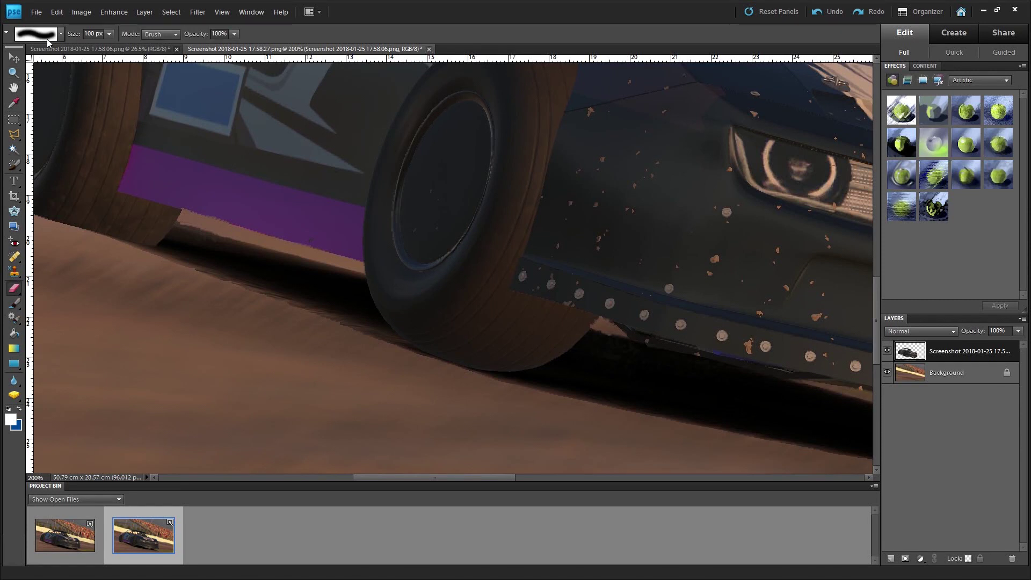
click(51, 118)
mouse_move(176, 259)
mouse_down()
mouse_move(279, 277)
mouse_move(231, 255)
mouse_move(293, 290)
mouse_move(321, 292)
mouse_move(341, 277)
mouse_move(390, 329)
mouse_up()
key(ctrl+z)
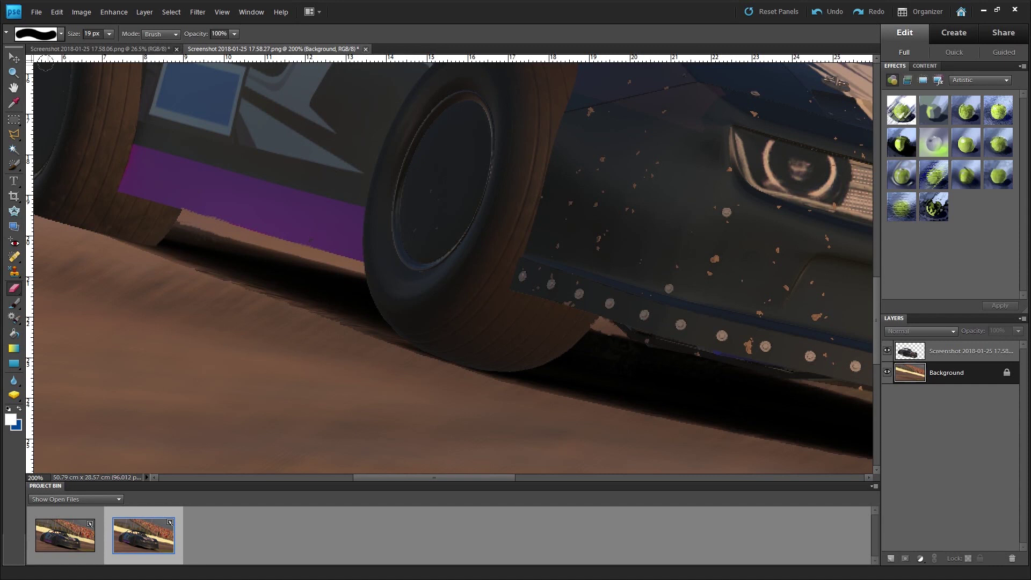
Set the eraser size to 45 px, test a stroke on the Background layer below the rear wheel and undo it.
click(59, 35)
key(bracketright)
key(bracketright)
key(bracketright)
key(bracketright)
key(bracketright)
drag(129, 261, 180, 271)
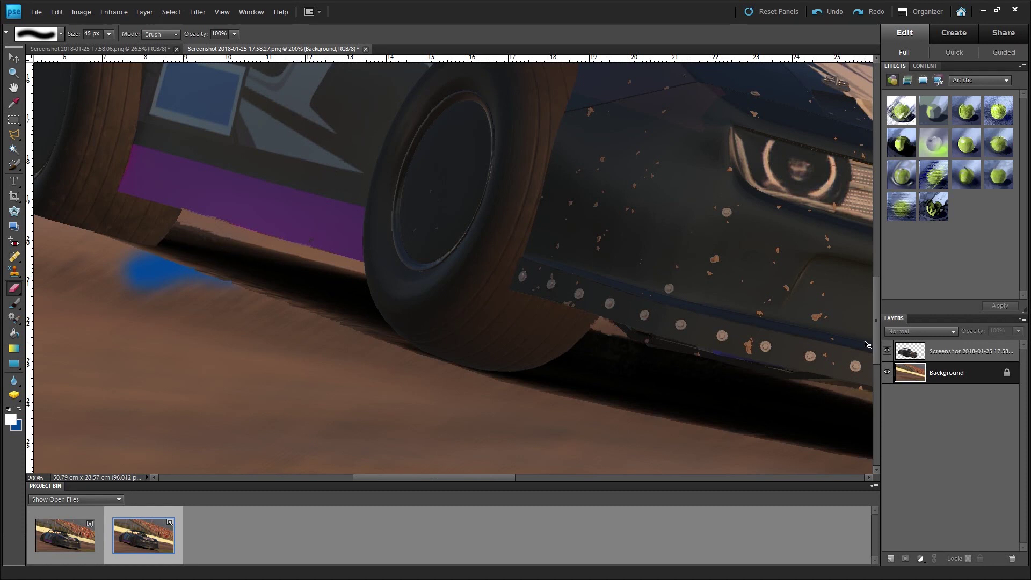
key(ctrl+z)
Erase the shadow beneath the purple side skirt between the wheels on the car layer and check it at full view.
click(957, 354)
mouse_move(119, 251)
mouse_down()
mouse_move(220, 271)
mouse_move(177, 239)
mouse_move(397, 336)
mouse_move(350, 290)
mouse_move(363, 290)
mouse_move(275, 254)
mouse_move(325, 271)
mouse_move(183, 236)
mouse_move(109, 252)
mouse_move(188, 260)
mouse_up()
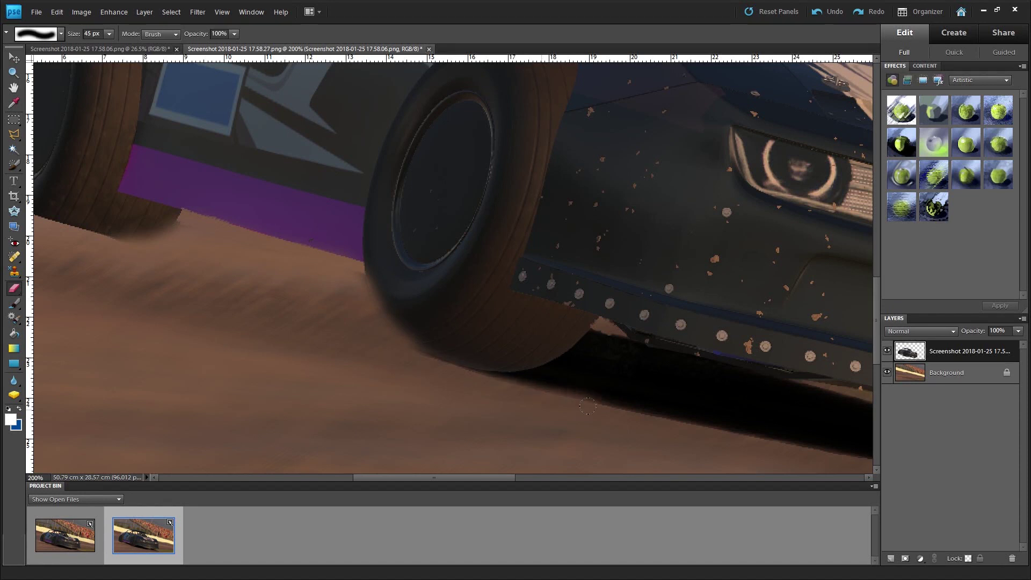
click(14, 73)
alt+click(197, 187)
alt+click(197, 186)
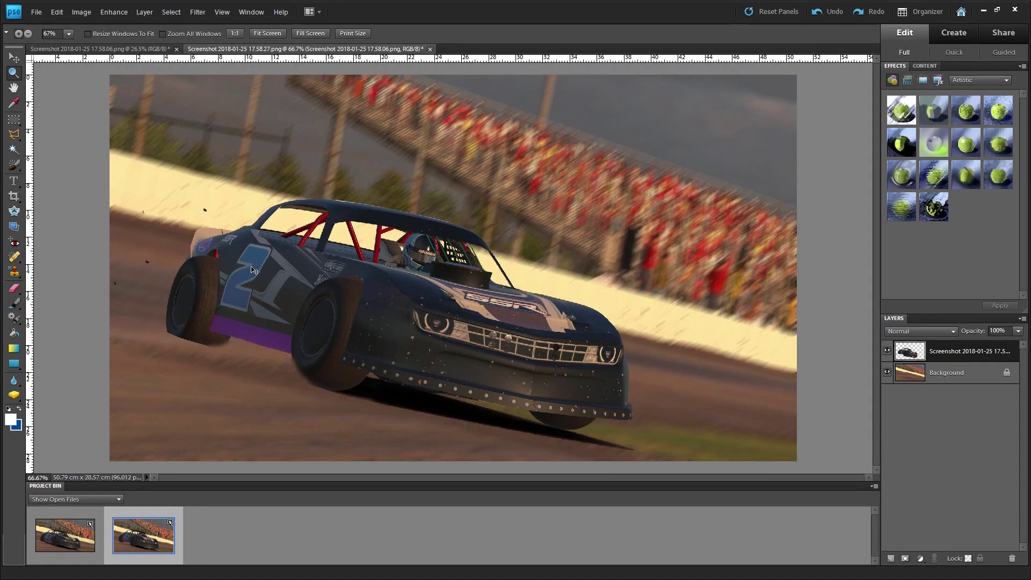
Undo the shadow erasure on the car layer, keeping the motion blur on the background.
key(ctrl+z)
key(ctrl+z)
key(ctrl+z)
key(ctrl+z)
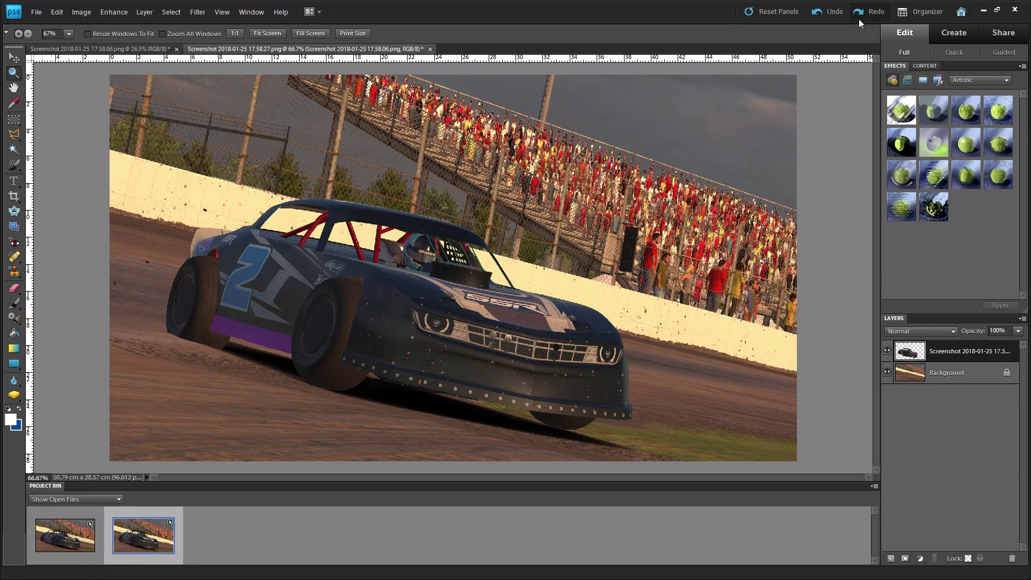
click(875, 13)
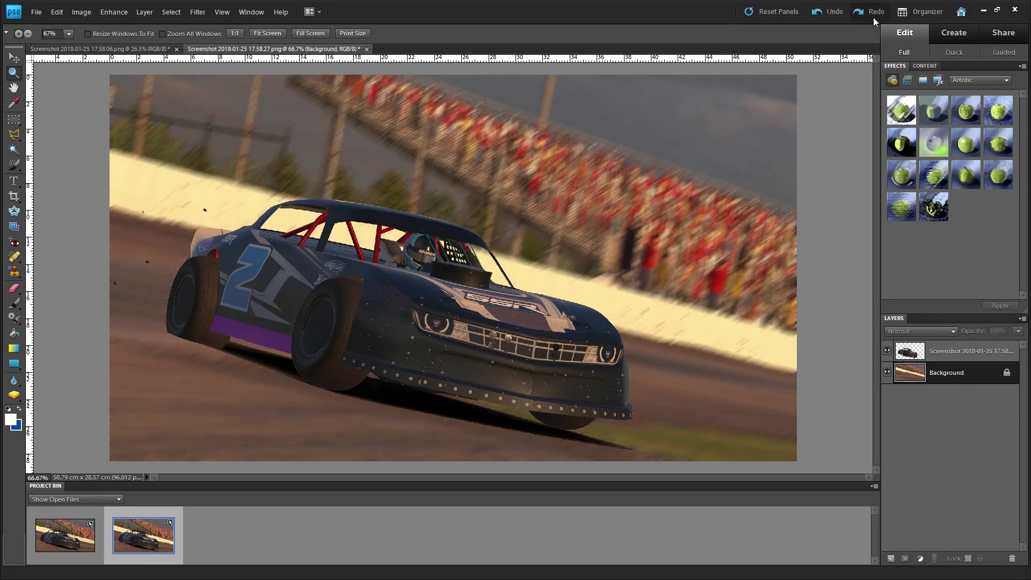
Soften the cutout's lower edge from the front wheel to the rear wheel with the Eraser, and enlarge the eraser to 65 px.
click(20, 288)
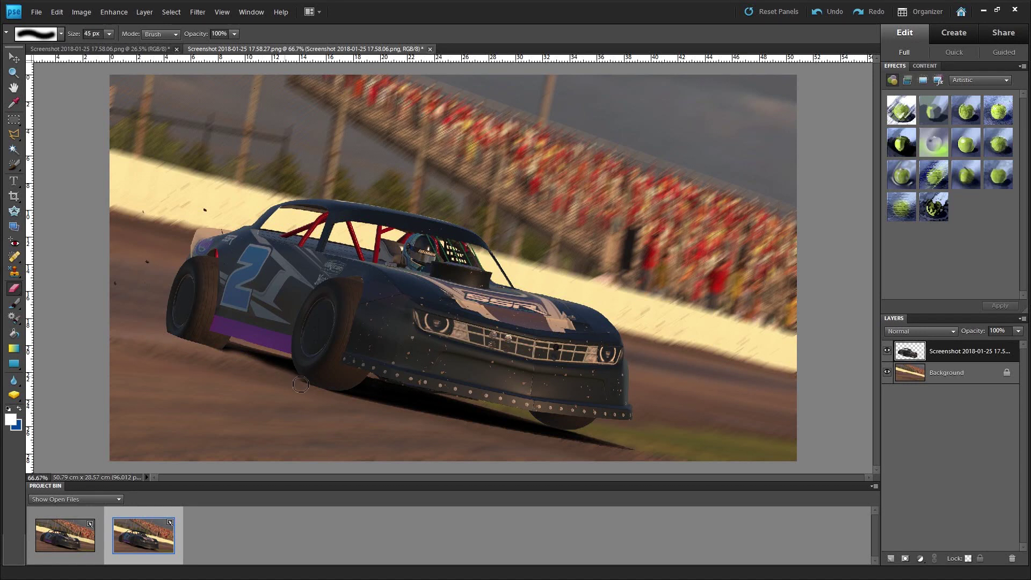
mouse_move(300, 385)
mouse_down()
mouse_move(370, 400)
mouse_move(147, 325)
mouse_up()
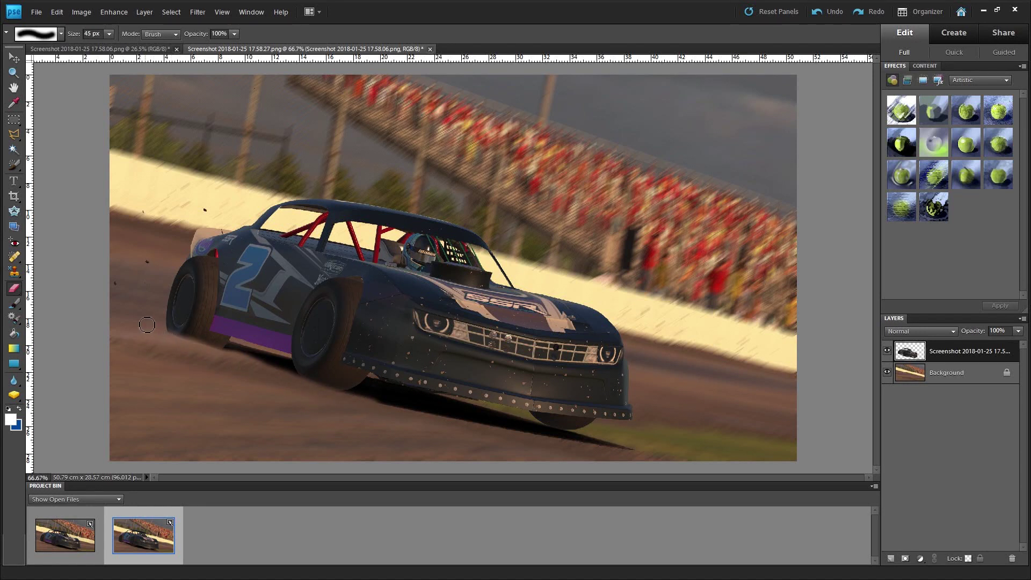
mouse_move(329, 392)
mouse_down()
mouse_move(626, 448)
mouse_move(514, 445)
mouse_move(596, 441)
mouse_move(513, 430)
mouse_up()
key(ctrl+z)
click(948, 371)
click(948, 355)
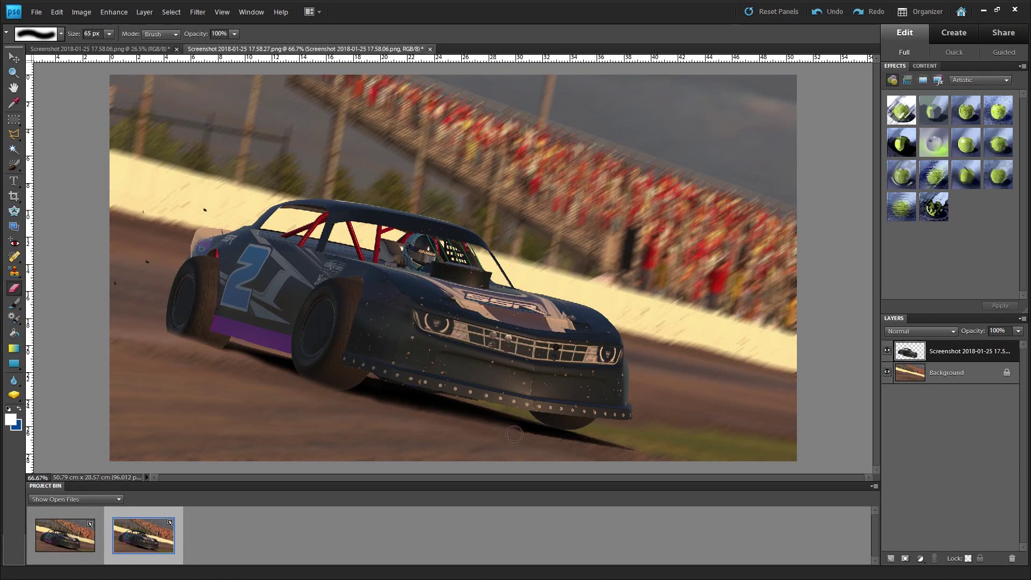
Try erasing the outer shadow edge from the front bumper back to the rear wheel, and undo the strokes.
drag(551, 437, 631, 441)
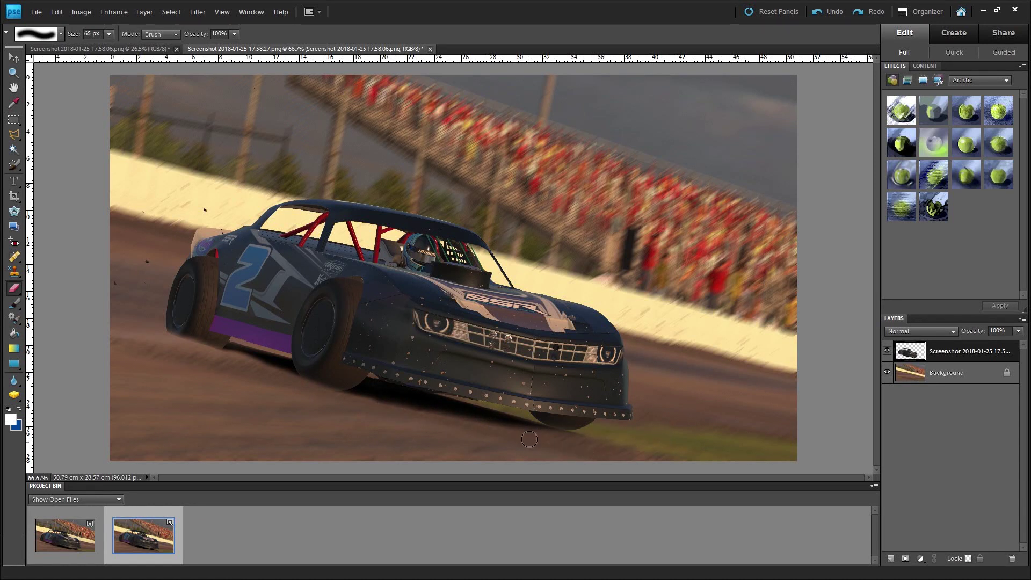
drag(529, 439, 455, 425)
mouse_move(393, 415)
mouse_down()
mouse_move(359, 405)
mouse_move(425, 418)
mouse_up()
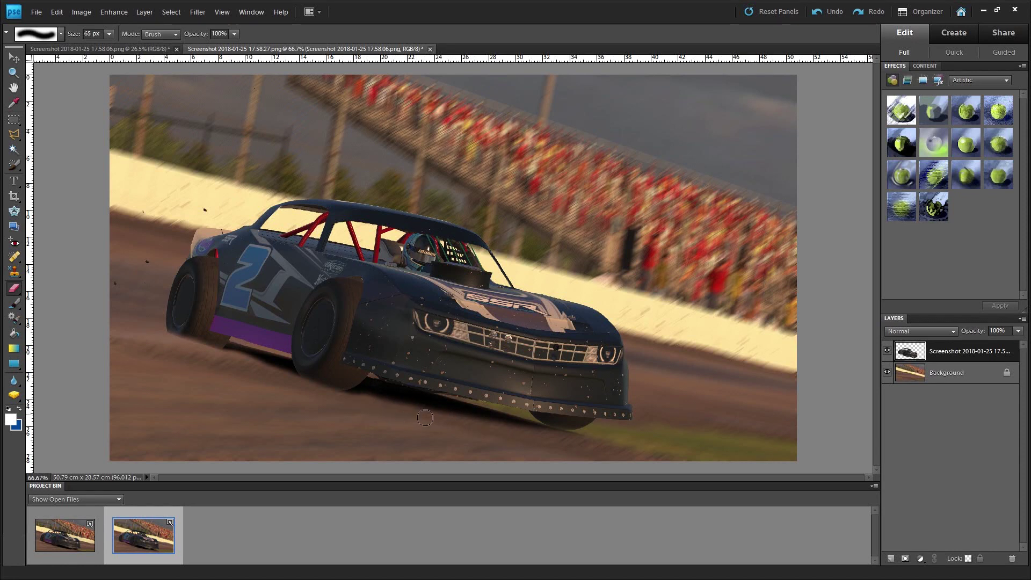
mouse_move(316, 393)
mouse_down()
mouse_move(258, 358)
mouse_move(225, 362)
mouse_up()
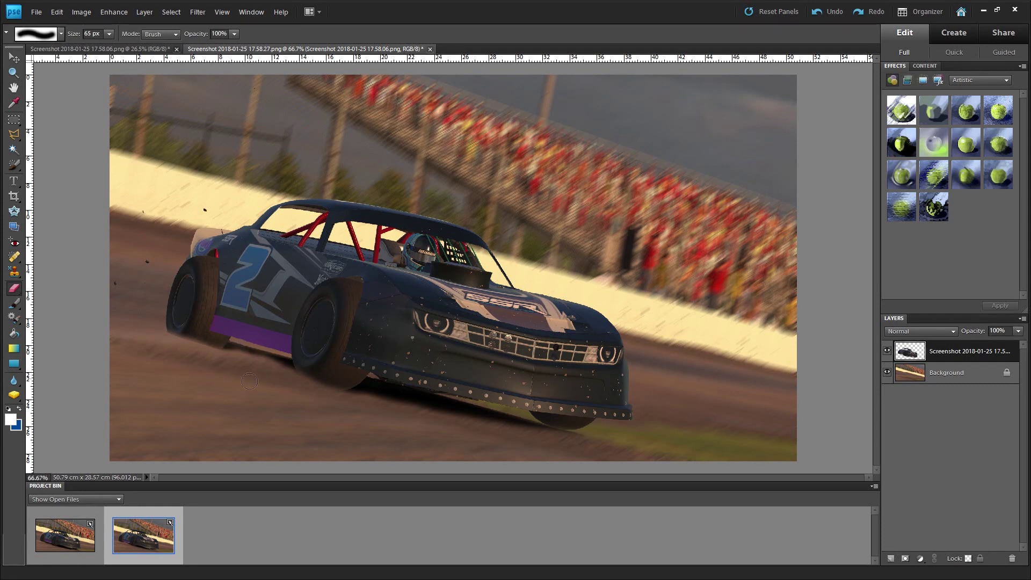
key(ctrl+z)
key(ctrl+z)
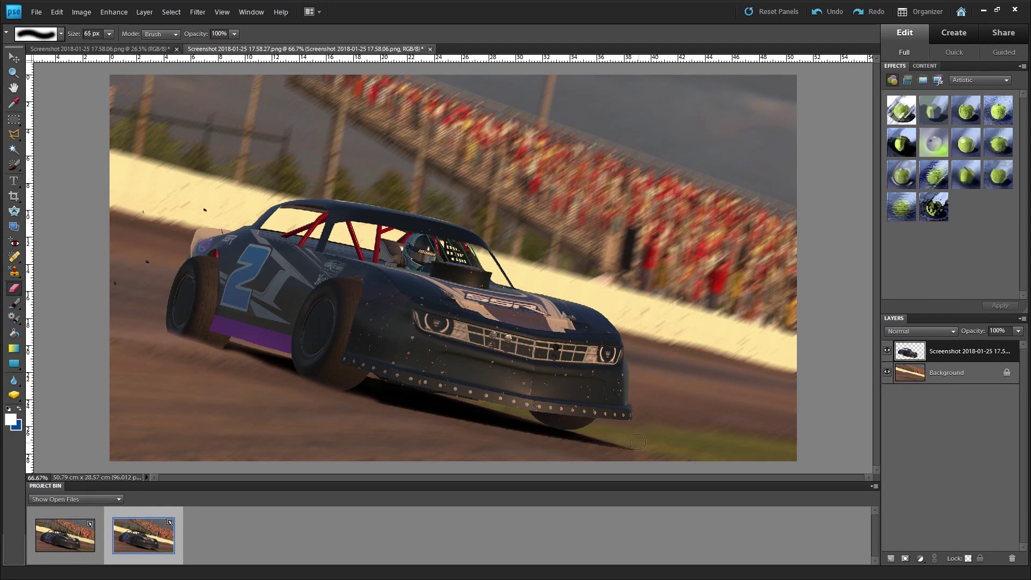
Erase the hard outer edge of the car's shadow below the front bumper and beside the front wheel.
drag(632, 443, 375, 407)
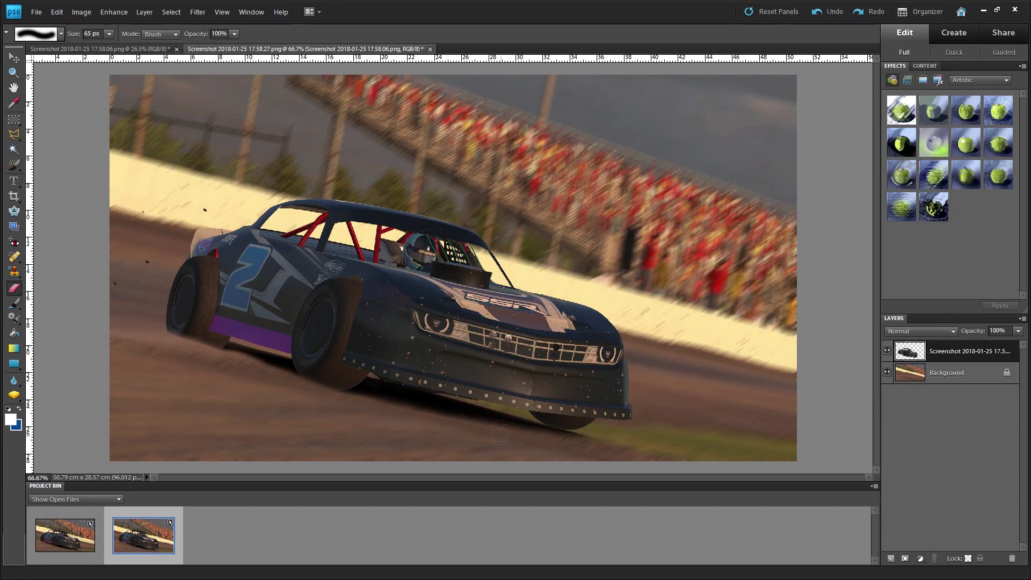
drag(544, 440, 591, 442)
drag(296, 386, 275, 375)
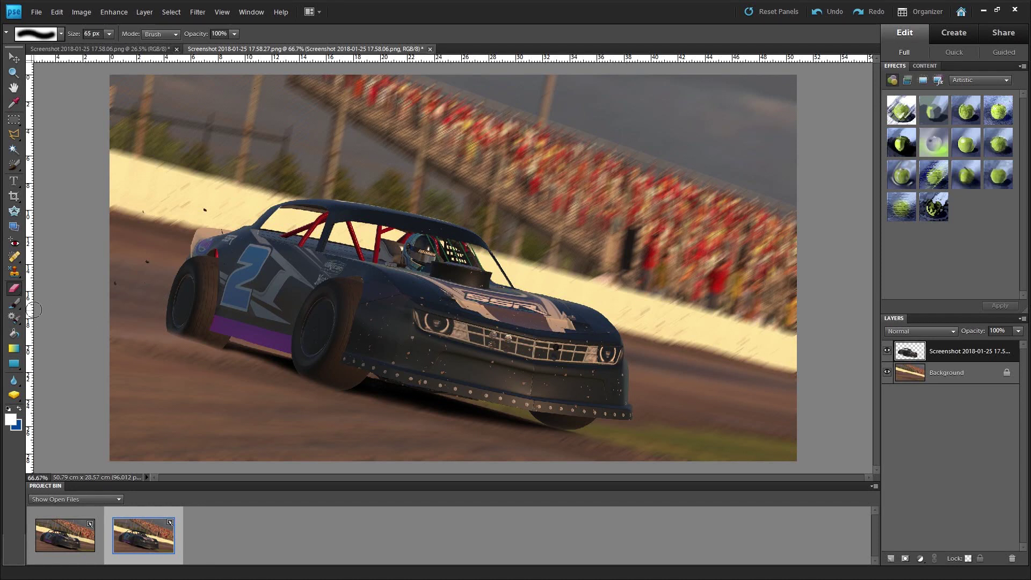
Draw a white rectangle across the upper-right part of the image, extending past its top and right edges.
click(14, 182)
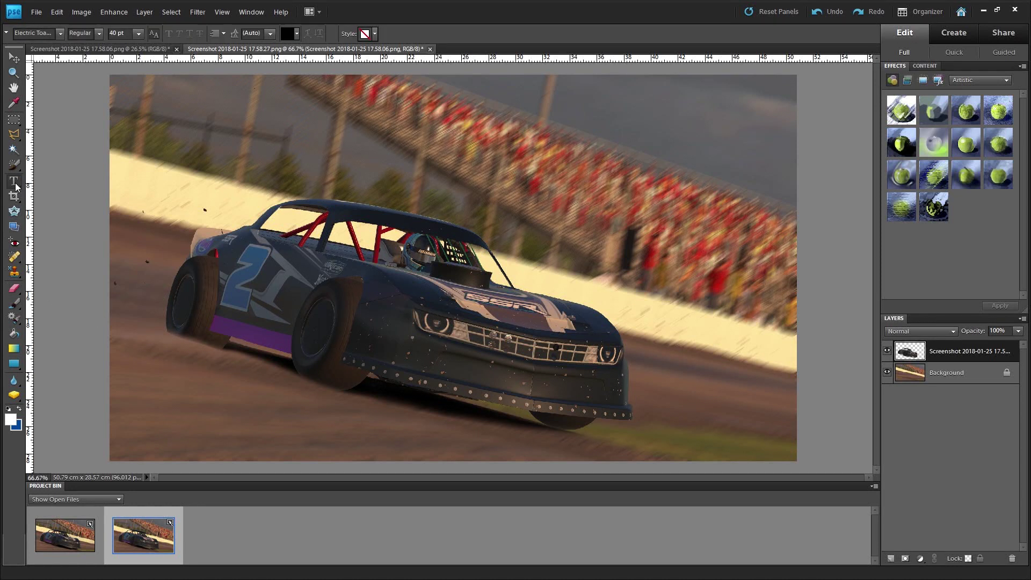
click(15, 367)
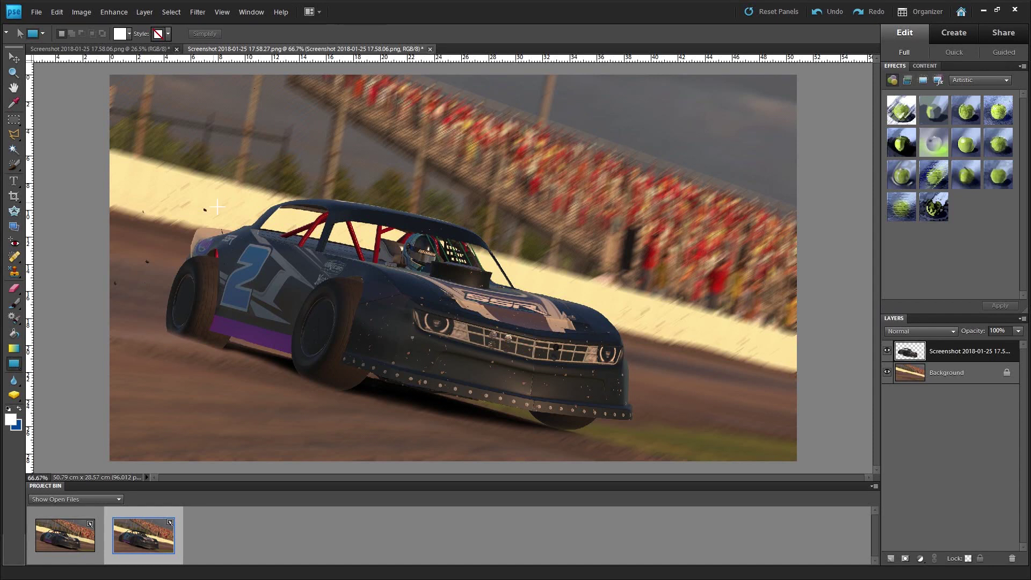
drag(349, 147, 836, 65)
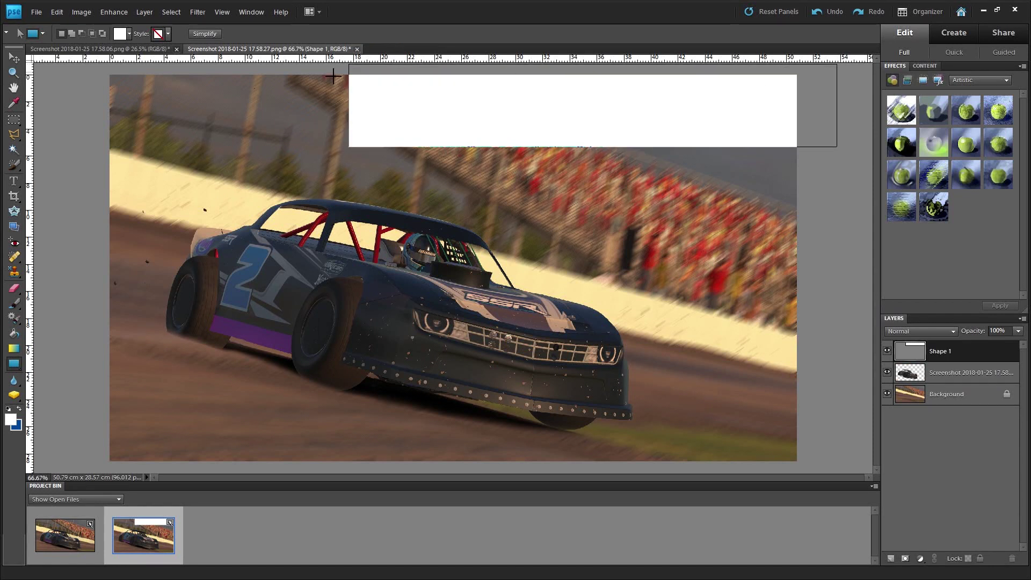
Distort and reposition the white rectangle into a banner with a slanted left end along the image's top edge.
click(15, 57)
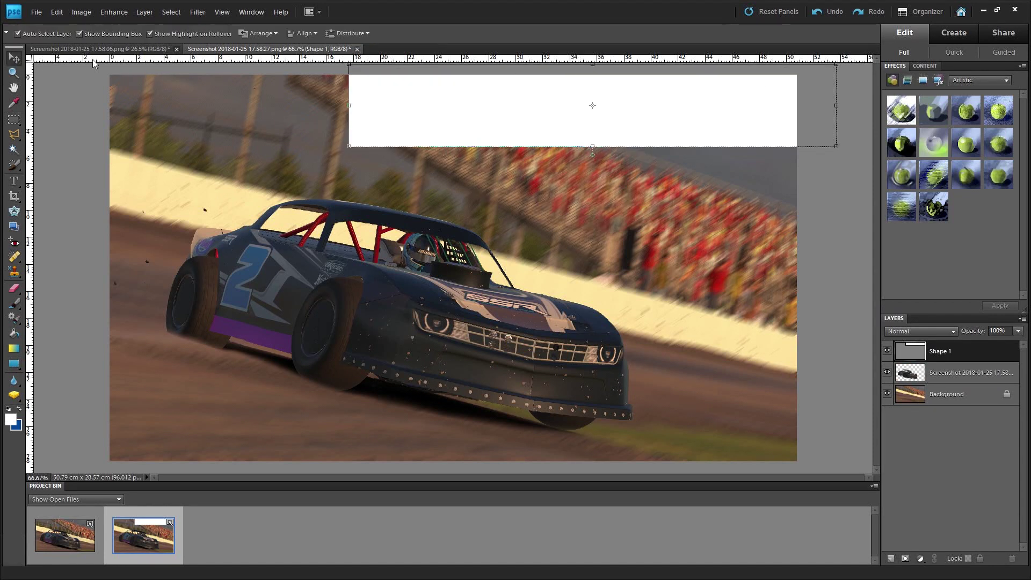
click(349, 145)
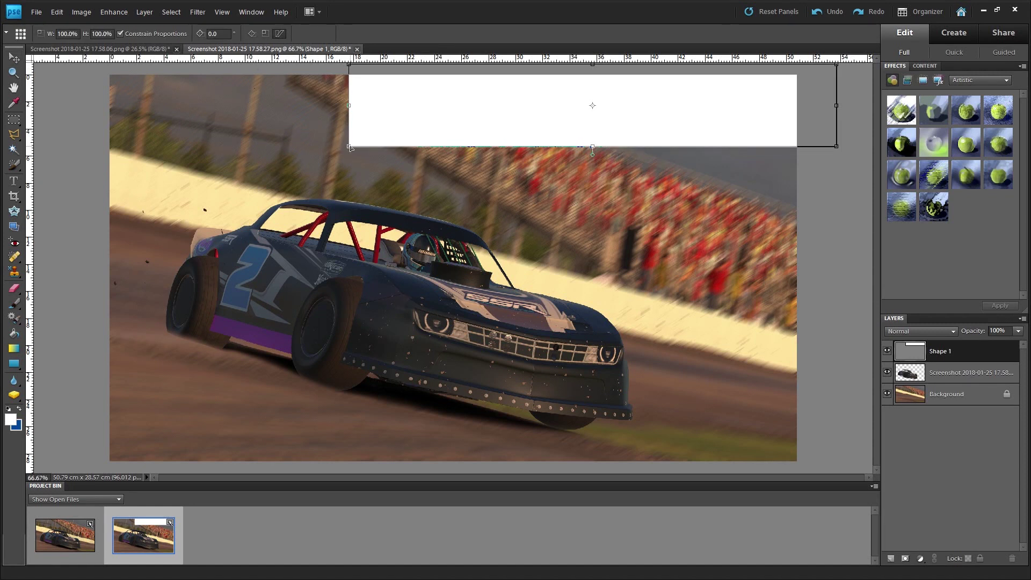
drag(350, 146, 514, 97)
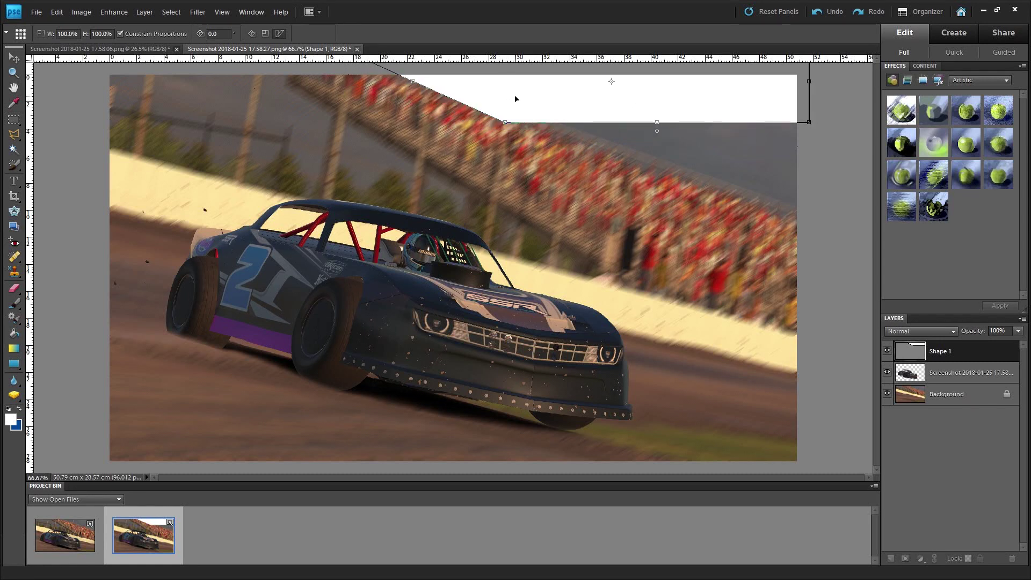
key(Return)
Add the text "Street Stock" in a text box over the picture and set it in the Full Pack 2 font.
click(14, 181)
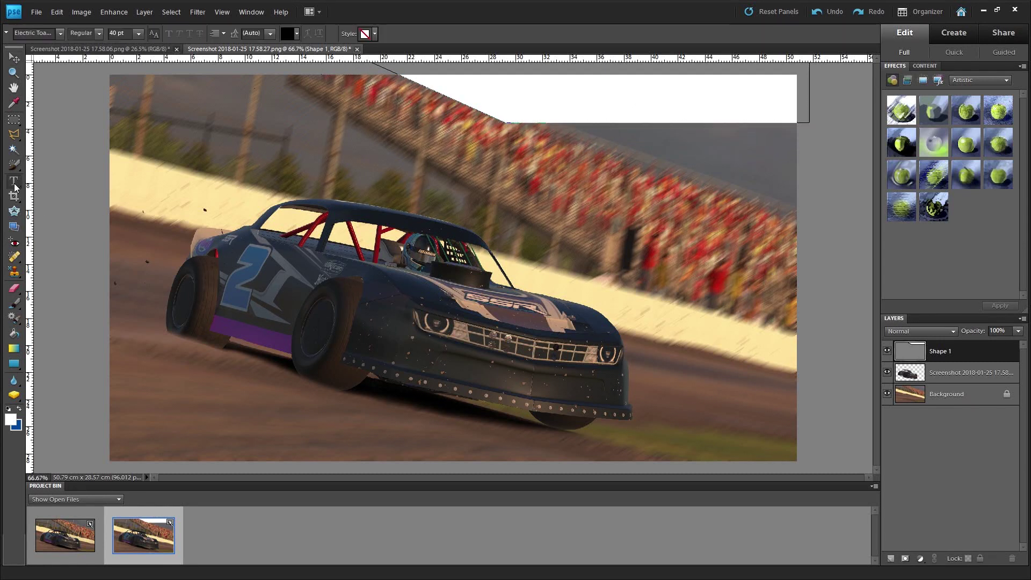
drag(269, 135, 736, 339)
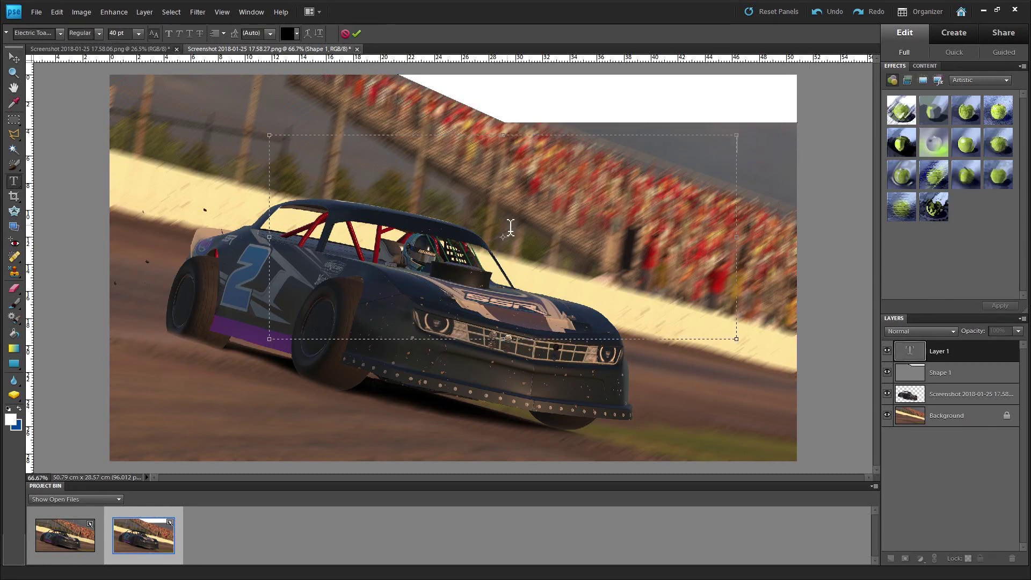
text(ST)
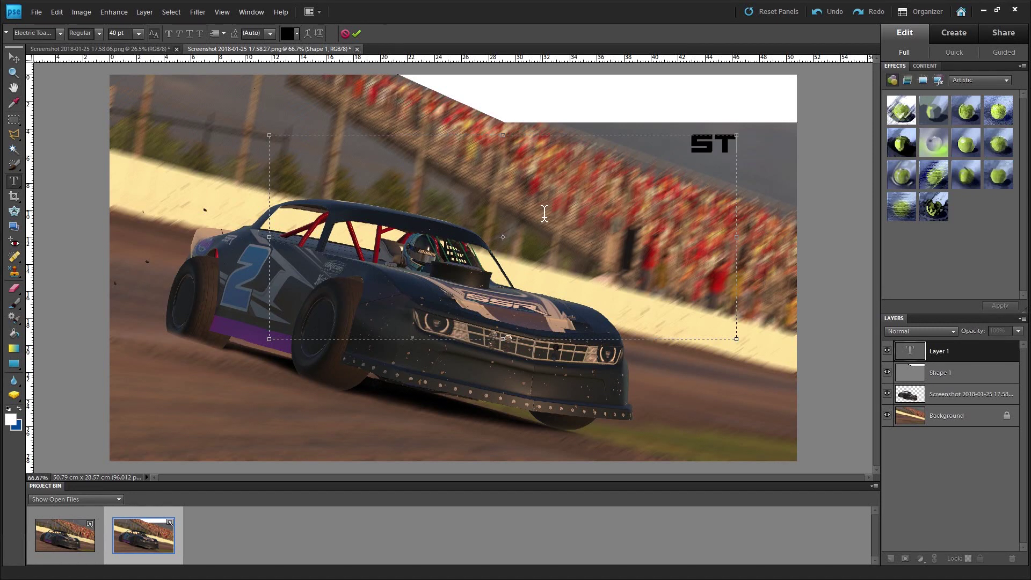
text(REET STOCK)
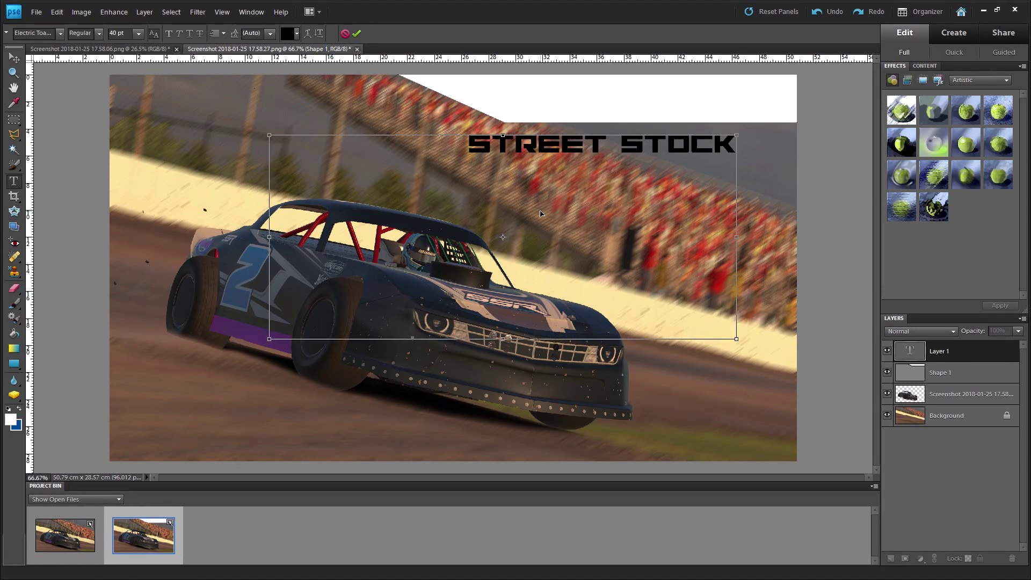
key(ctrl+a)
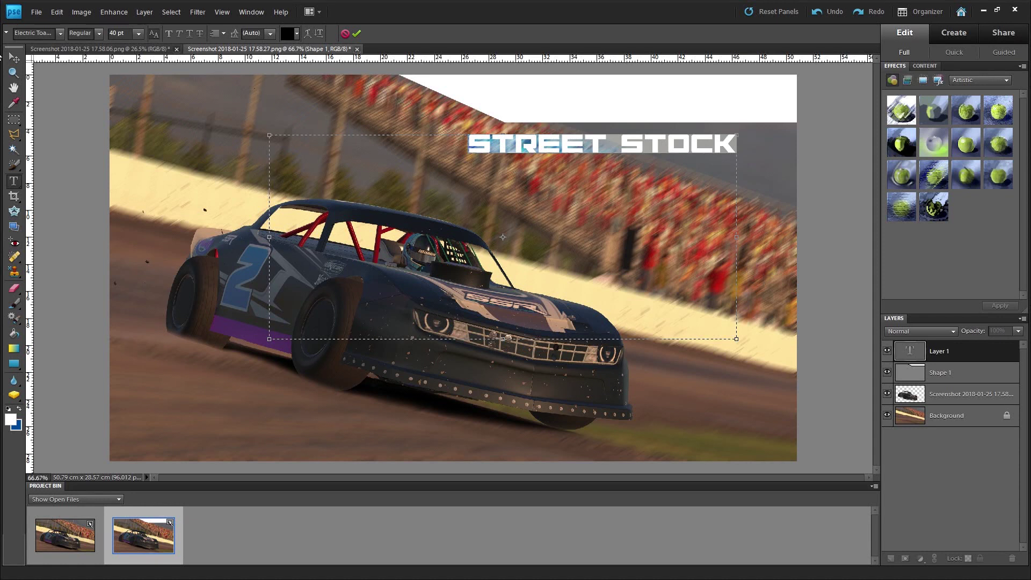
click(99, 178)
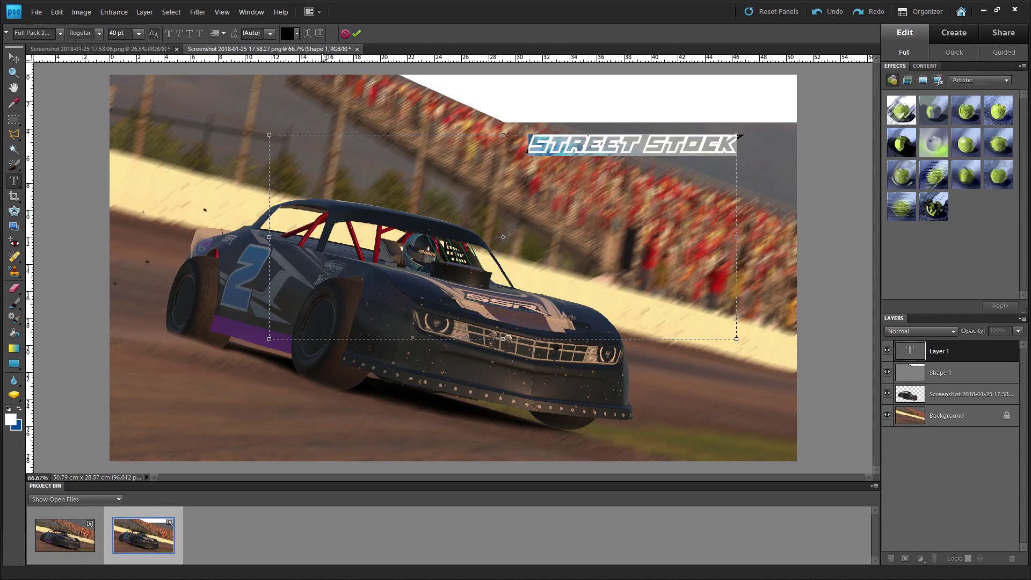
click(358, 36)
Move the Street Stock text onto the white banner in the image's upper-right corner.
click(14, 57)
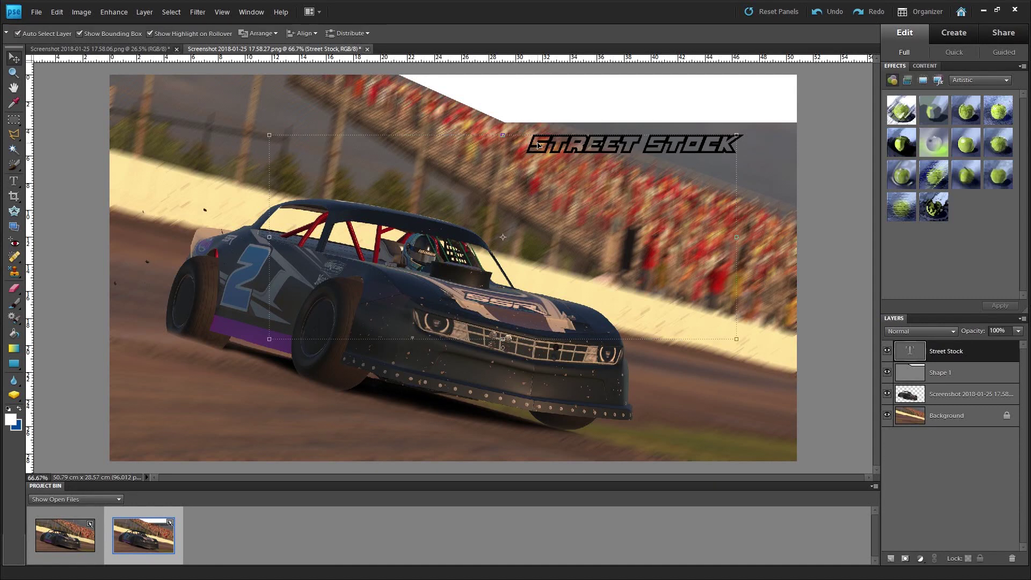
drag(539, 146, 574, 102)
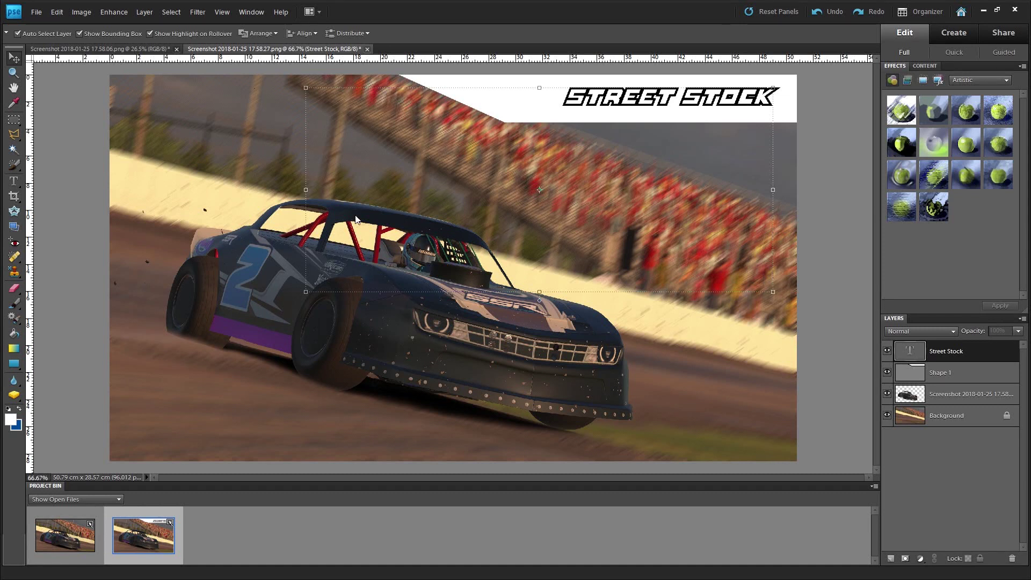
key(i)
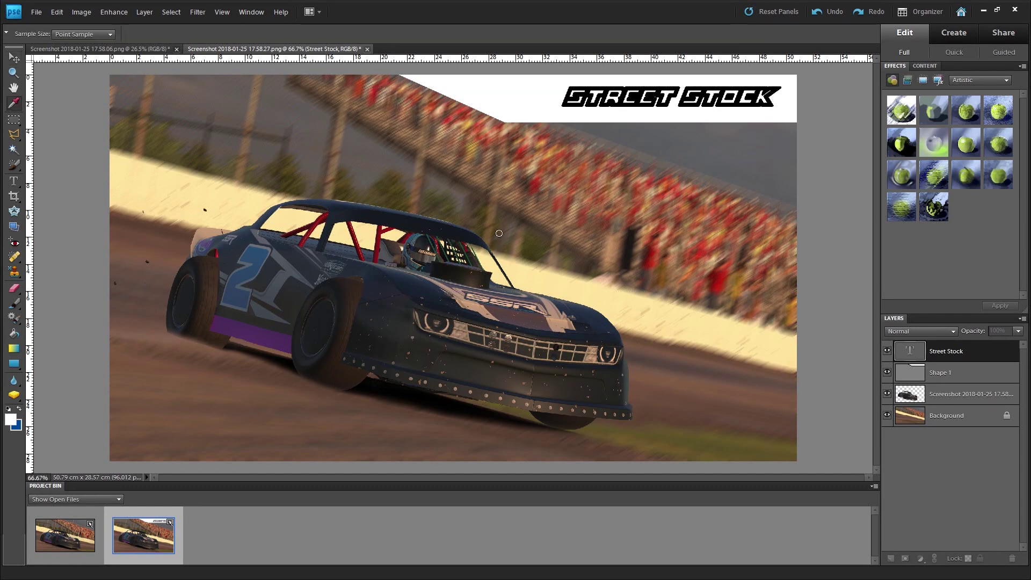
Try shifting the Street Stock text slightly on the white banner, undoing and redoing the moves.
drag(499, 233, 529, 155)
click(618, 138)
mouse_move(342, 235)
mouse_down()
mouse_move(361, 235)
mouse_move(303, 232)
mouse_move(336, 225)
mouse_up()
key(ctrl+z)
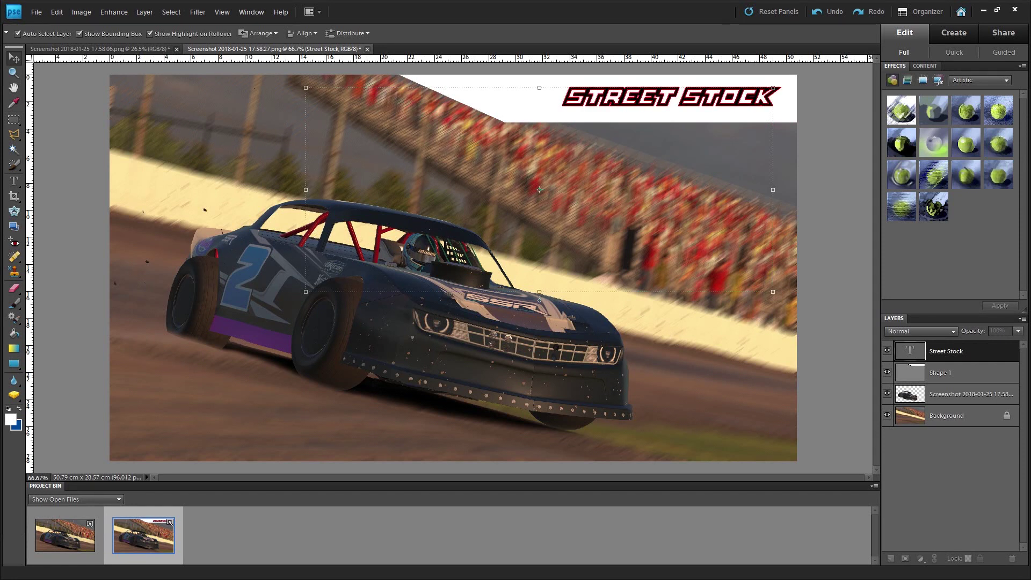
key(ctrl+z)
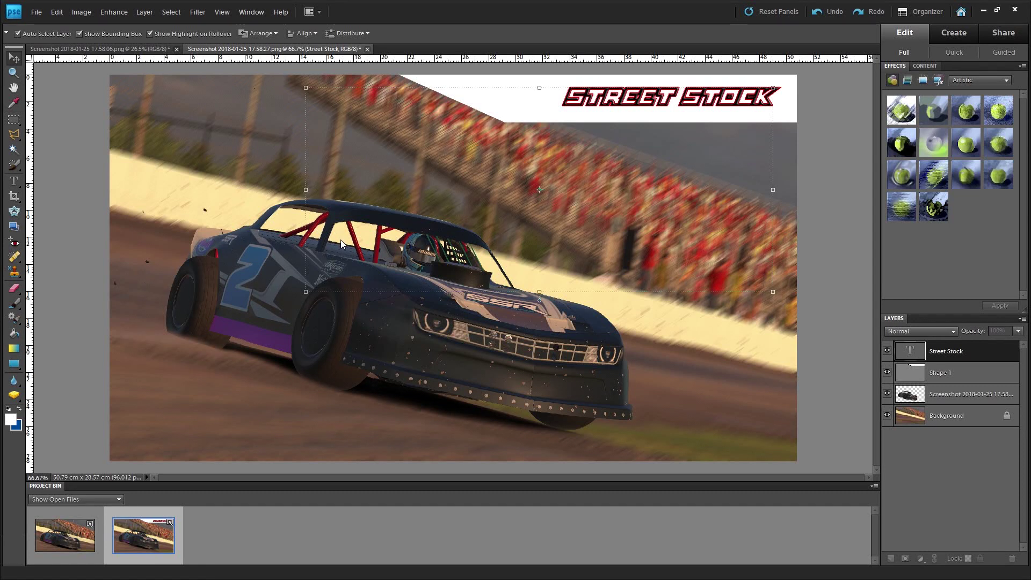
click(349, 221)
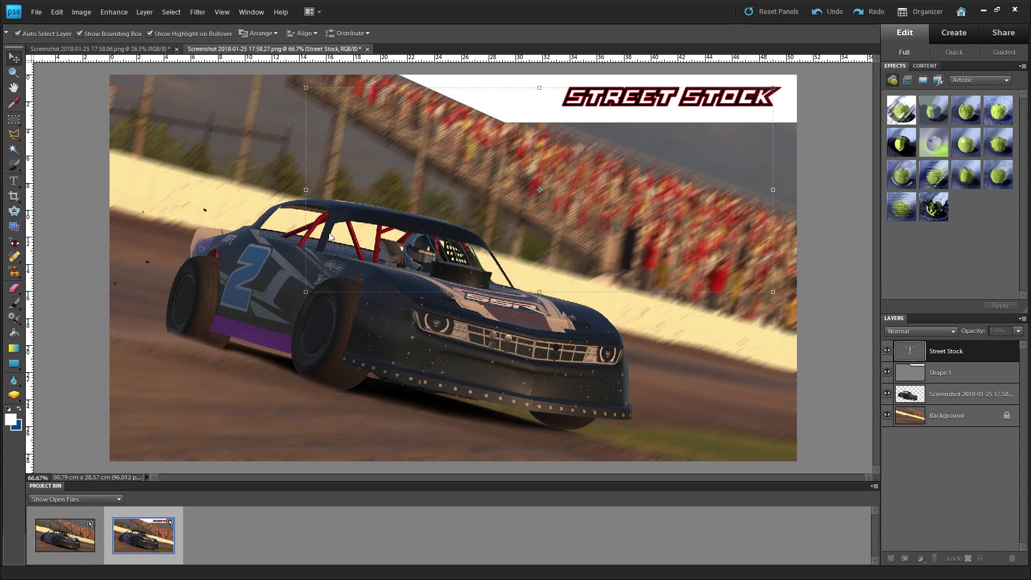
key(ctrl+z)
click(303, 187)
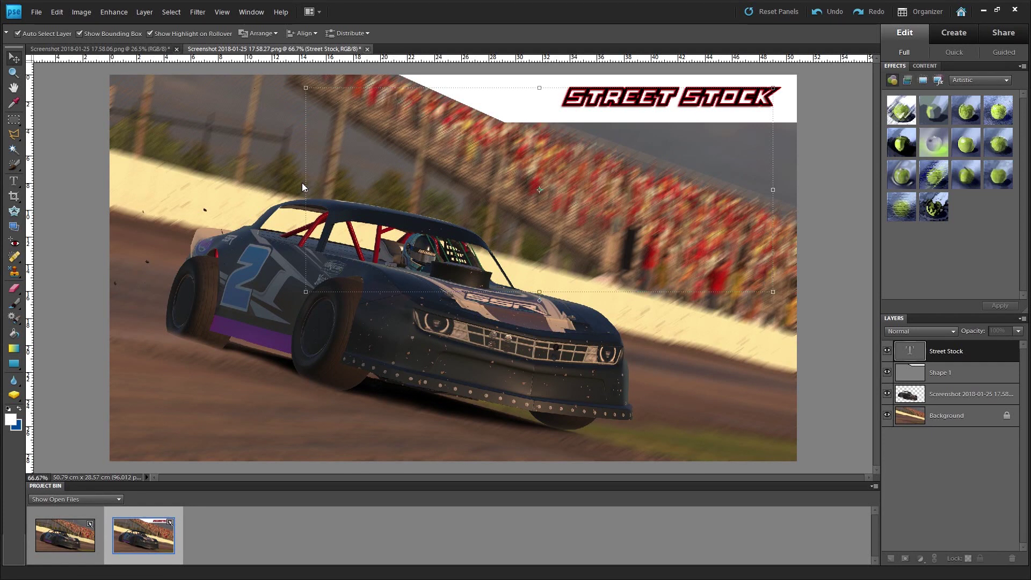
key(ctrl+y)
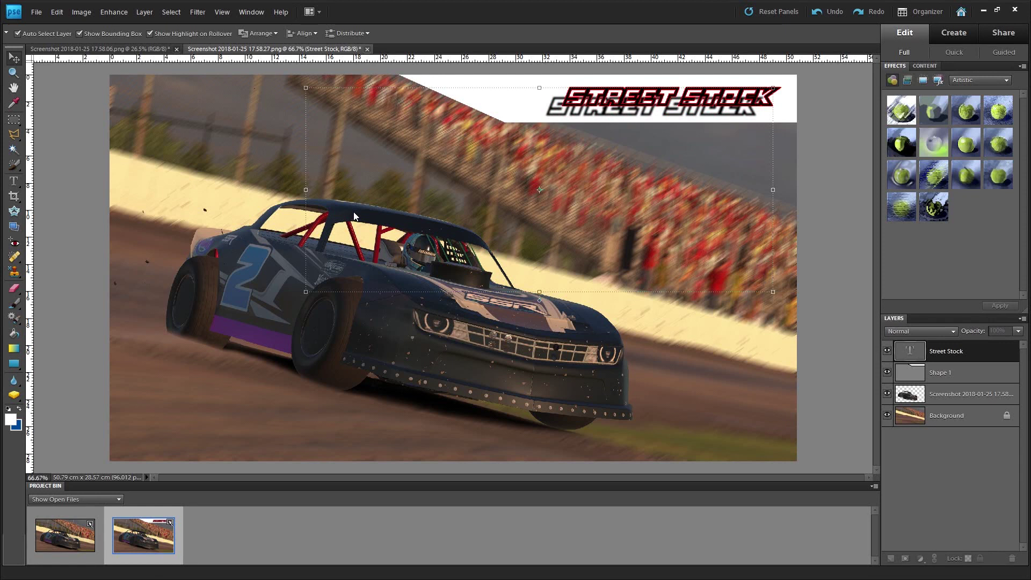
drag(354, 212, 349, 212)
click(445, 376)
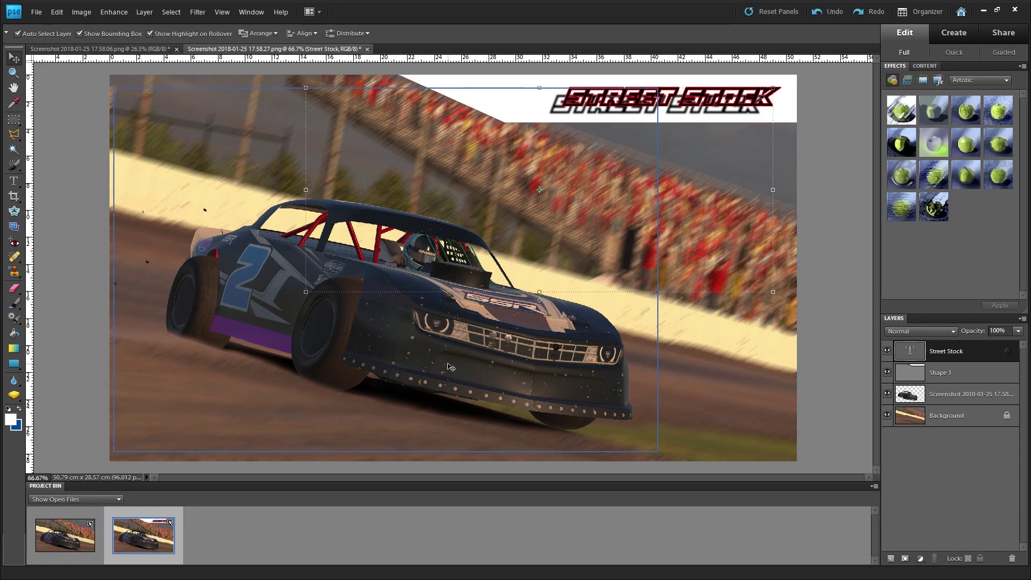
Delete the Street Stock text layer and the white banner shape layer, leaving the car cutout and the background.
shift+click(949, 381)
key(Delete)
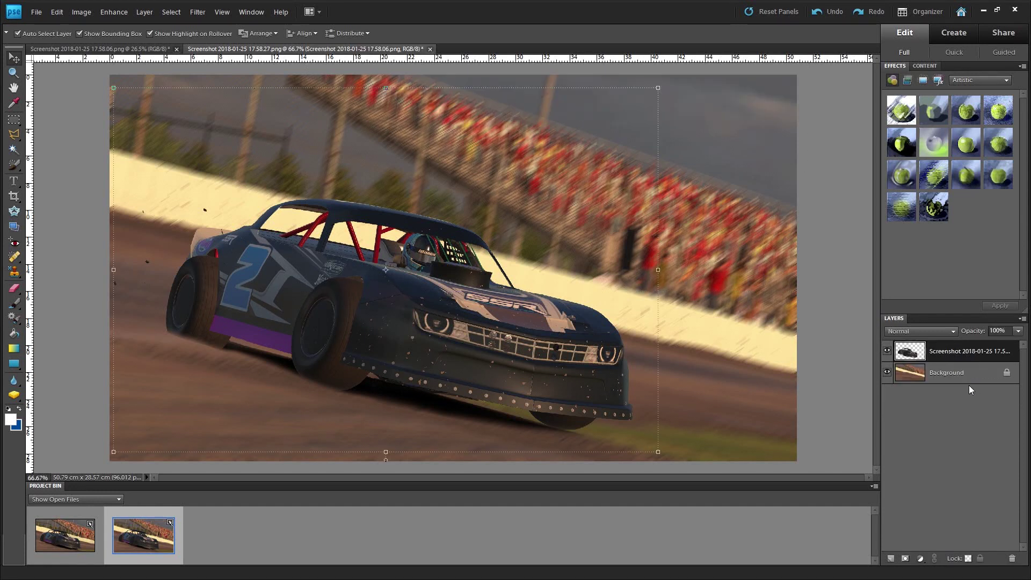
click(78, 119)
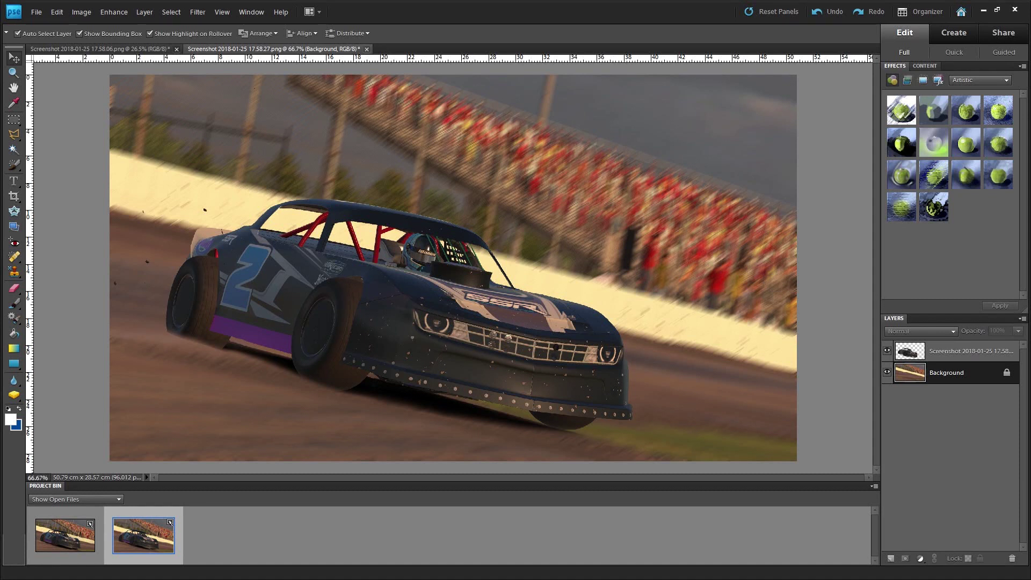
click(568, 281)
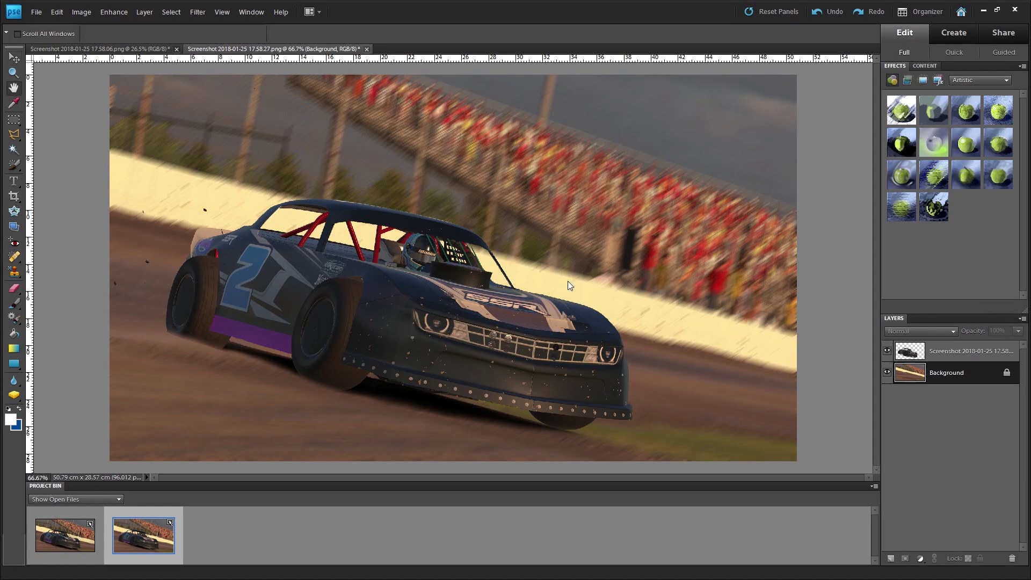
Switch to Windows Photo Viewer and compare the original race screenshot with the finished motion-blurred picture.
click(572, 161)
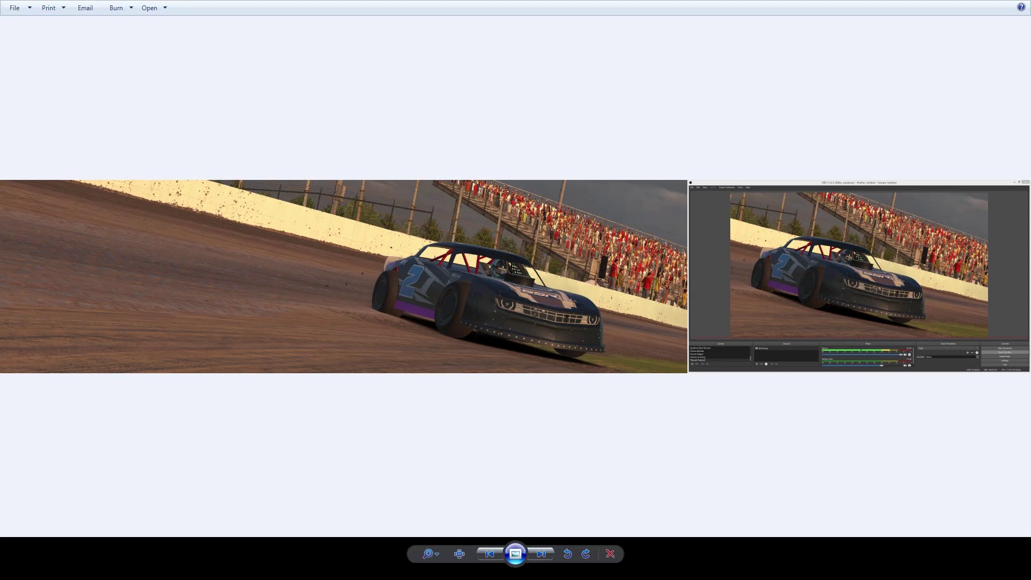
key(Right)
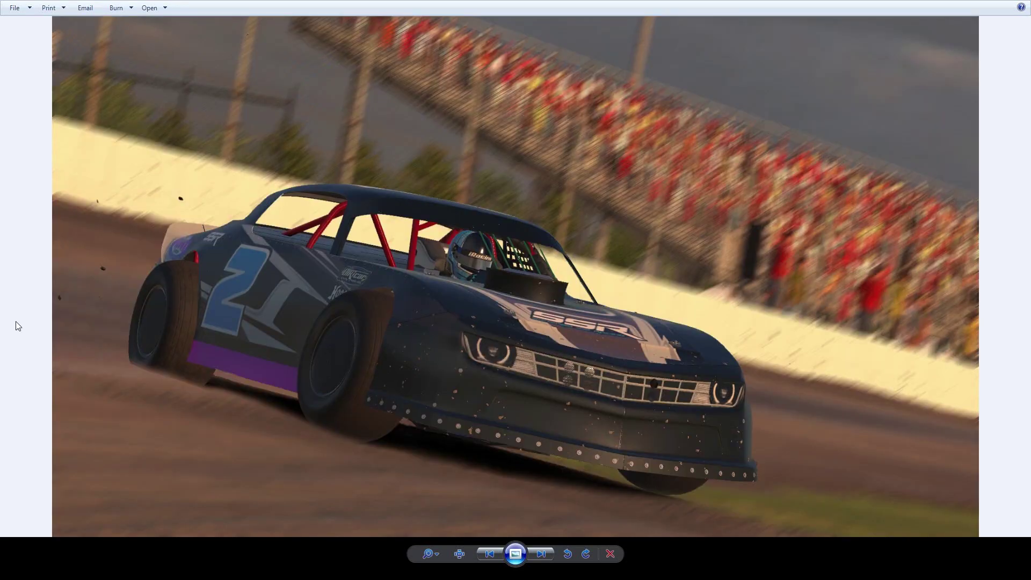
key(Right)
key(Right)
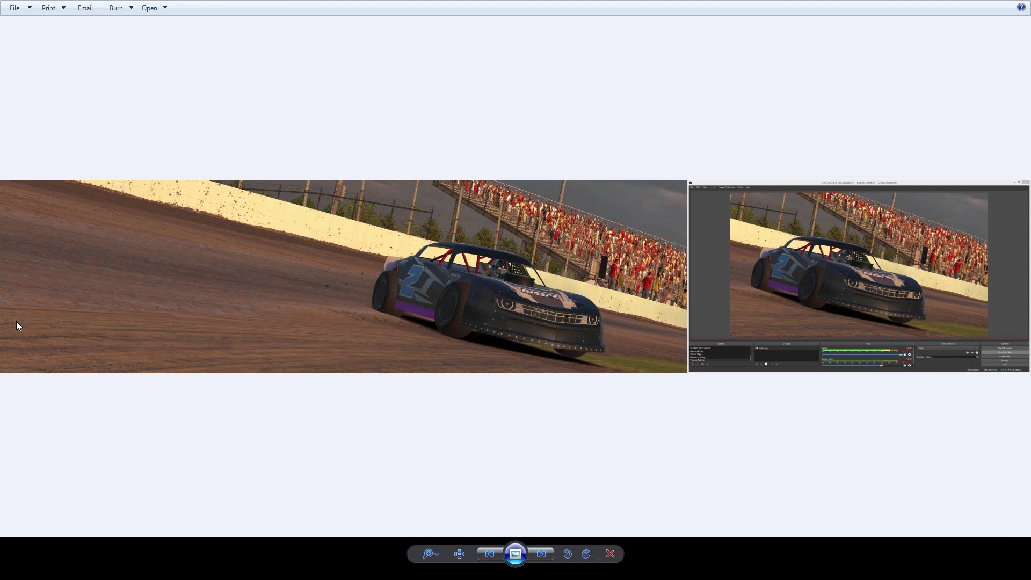
key(Right)
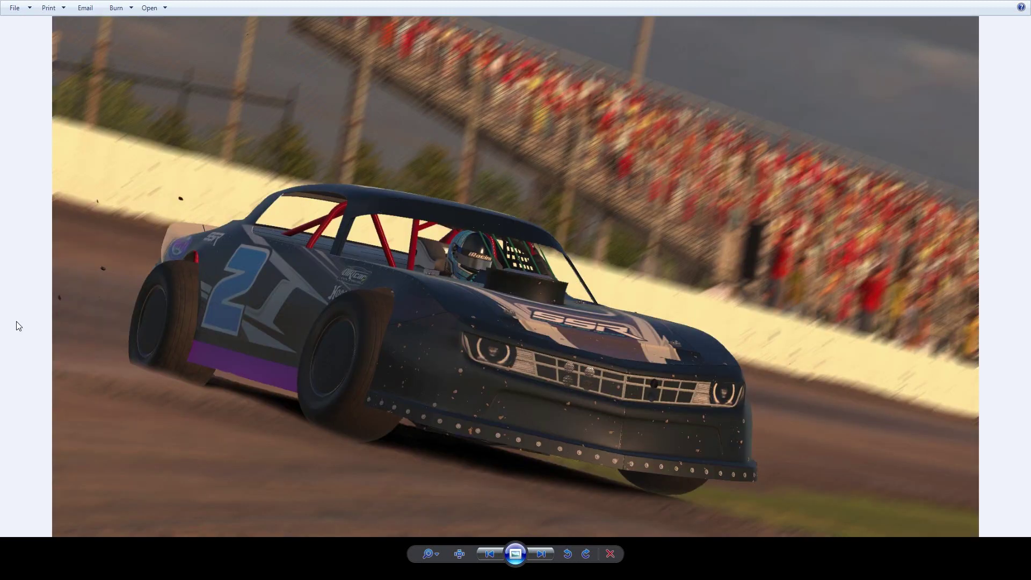